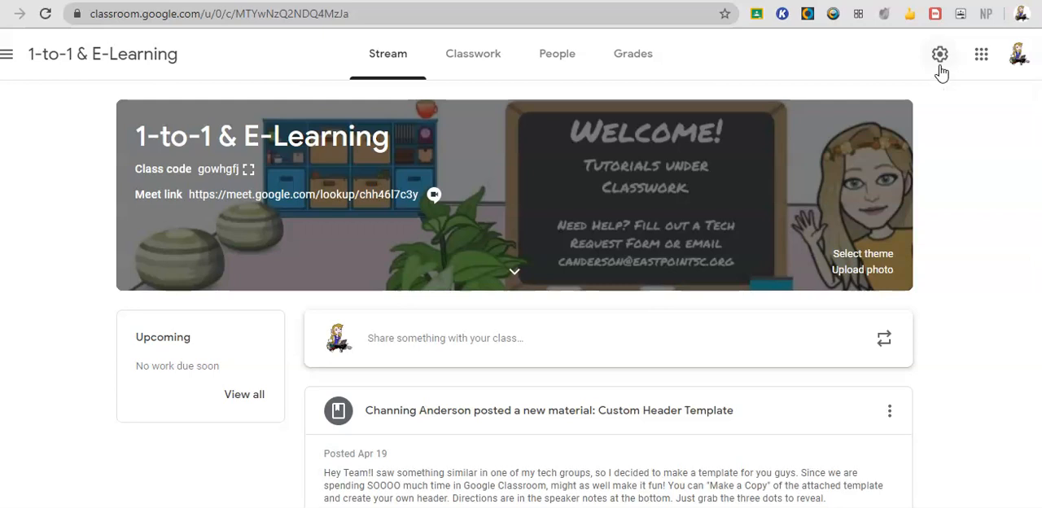
Open the class settings and review the Class Details section.
{"action": "left_click", "coordinate": [940, 56]}
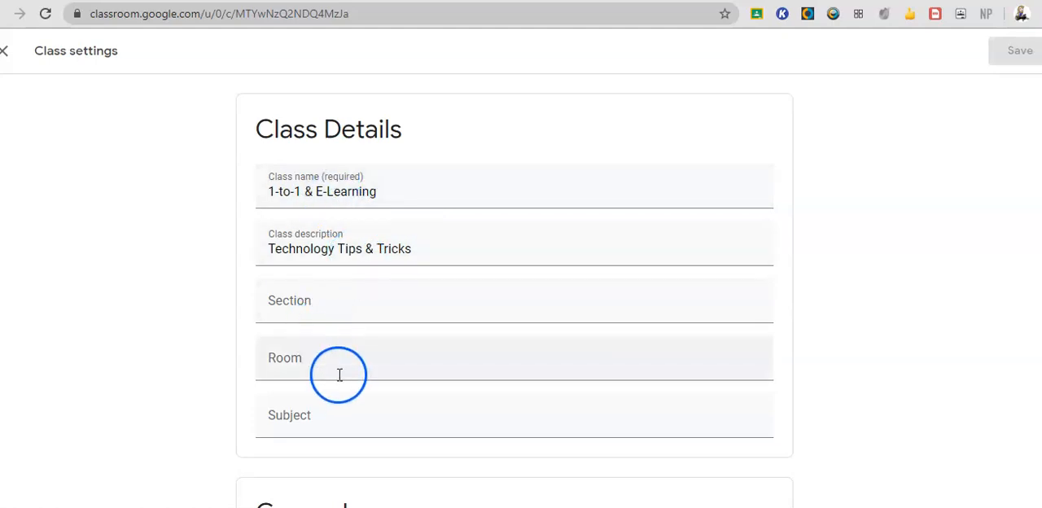
{"action": "scroll", "coordinate": [342, 401], "scroll_direction": "down", "scroll_amount": 2}
{"action": "scroll", "coordinate": [340, 400], "scroll_direction": "up", "scroll_amount": 1}
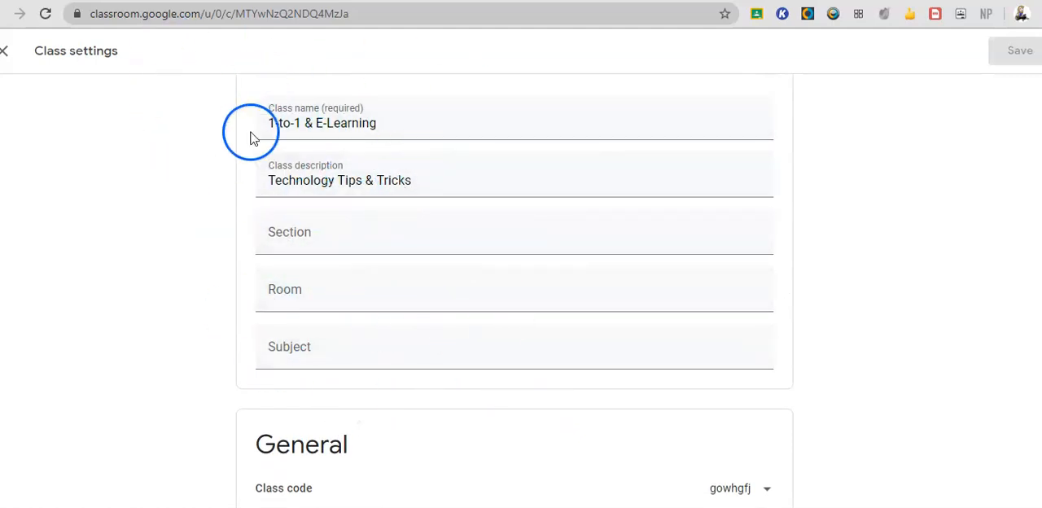
{"action": "scroll", "coordinate": [226, 215], "scroll_direction": "down", "scroll_amount": 4}
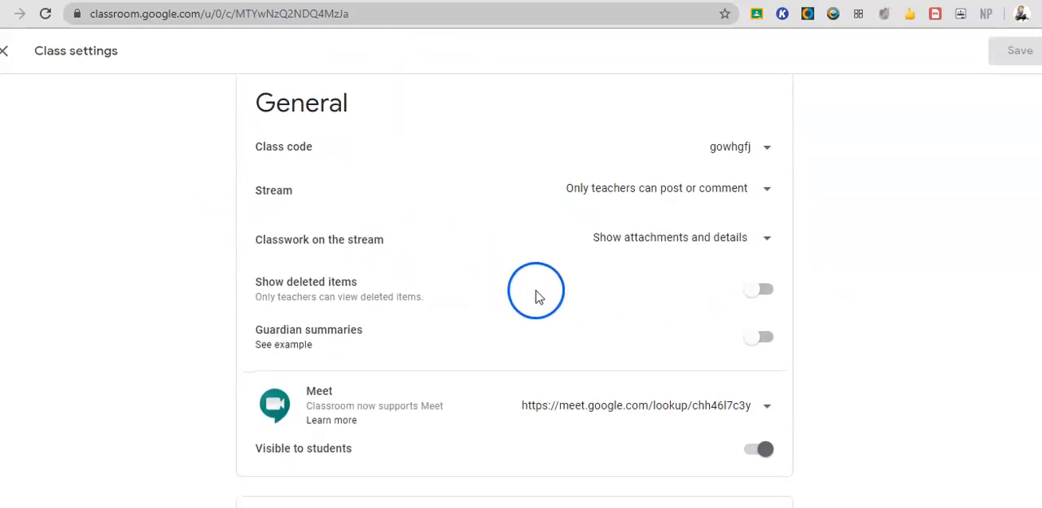
Examine the available options for the class code in the General section.
{"action": "left_click", "coordinate": [770, 149]}
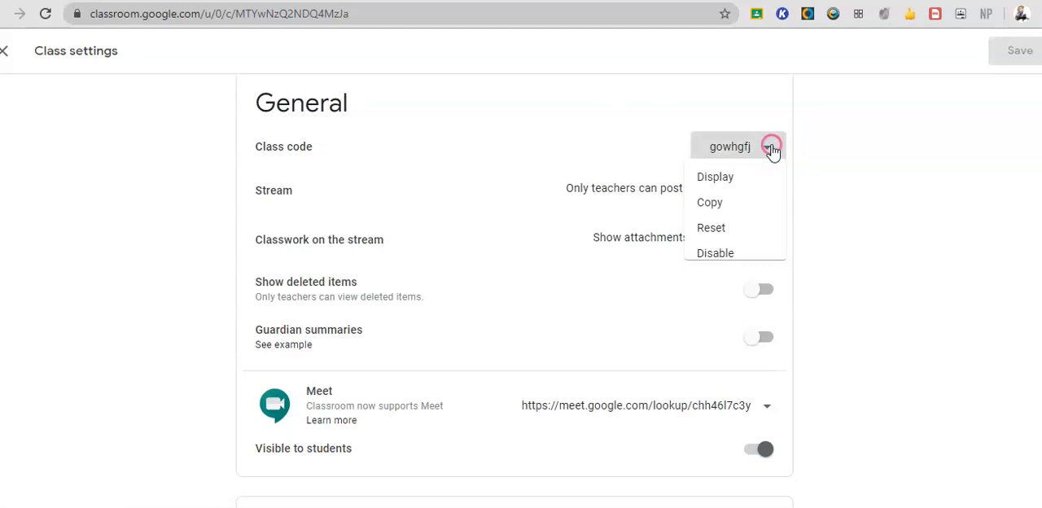
{"action": "left_click", "coordinate": [740, 182]}
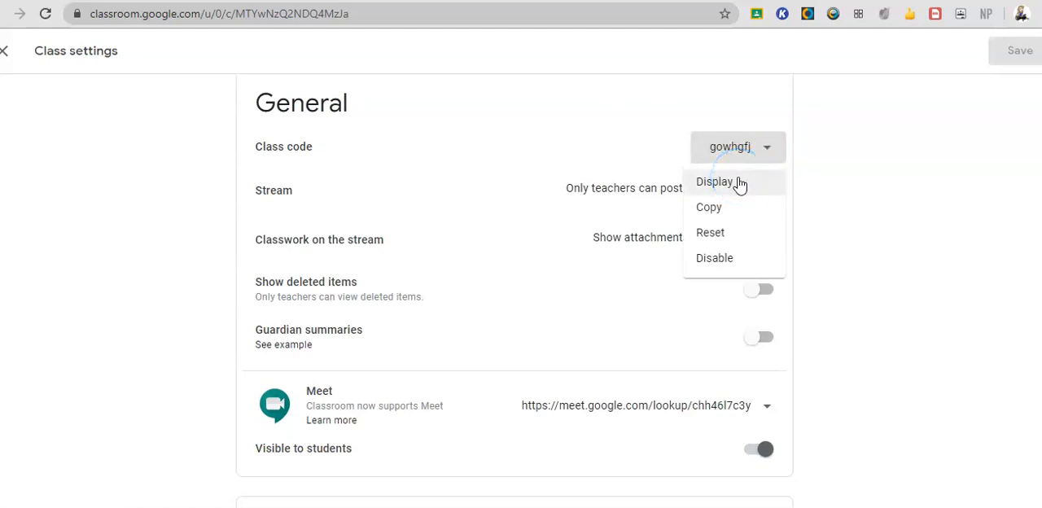
{"action": "left_click", "coordinate": [737, 217]}
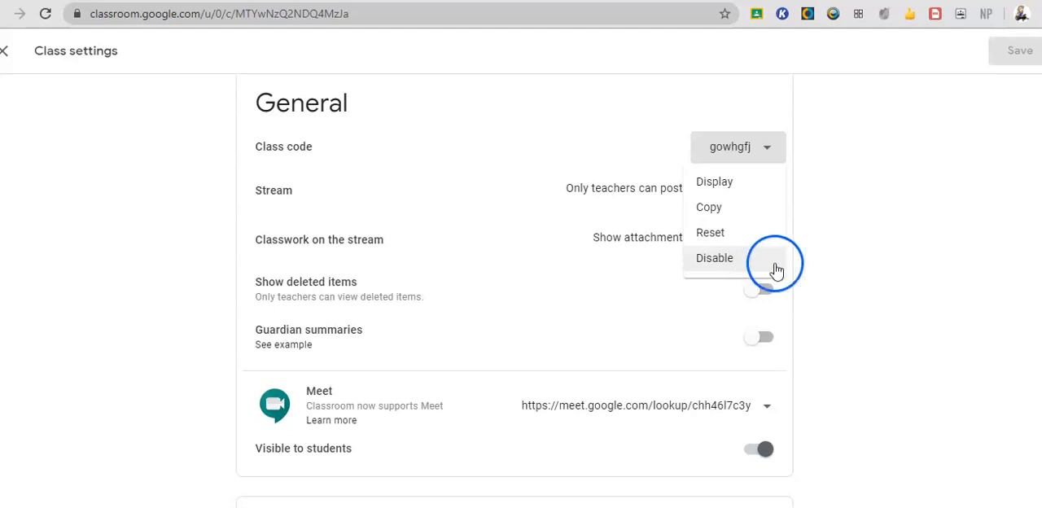
{"action": "left_click", "coordinate": [368, 188]}
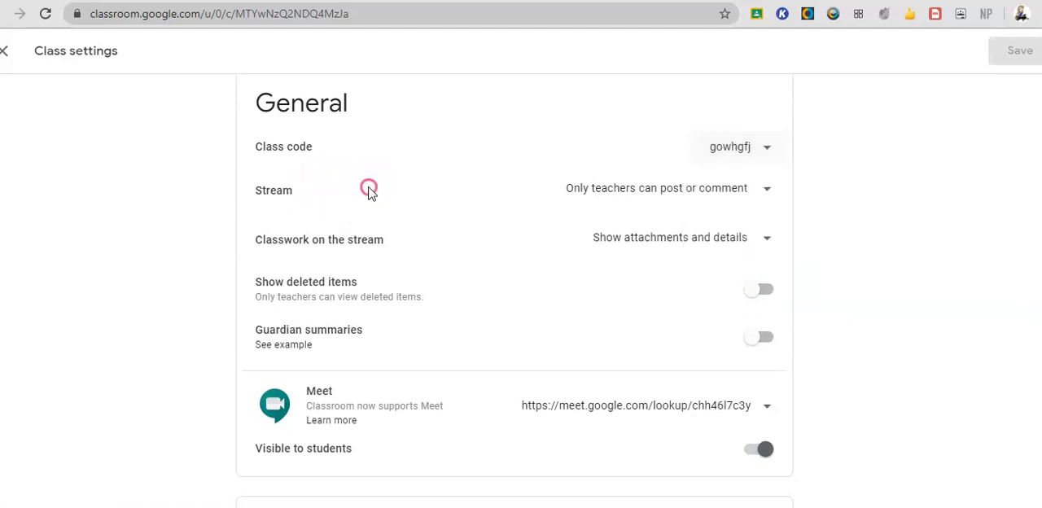
Choose Only teachers can post or comment for the Stream permission.
{"action": "left_click", "coordinate": [767, 193]}
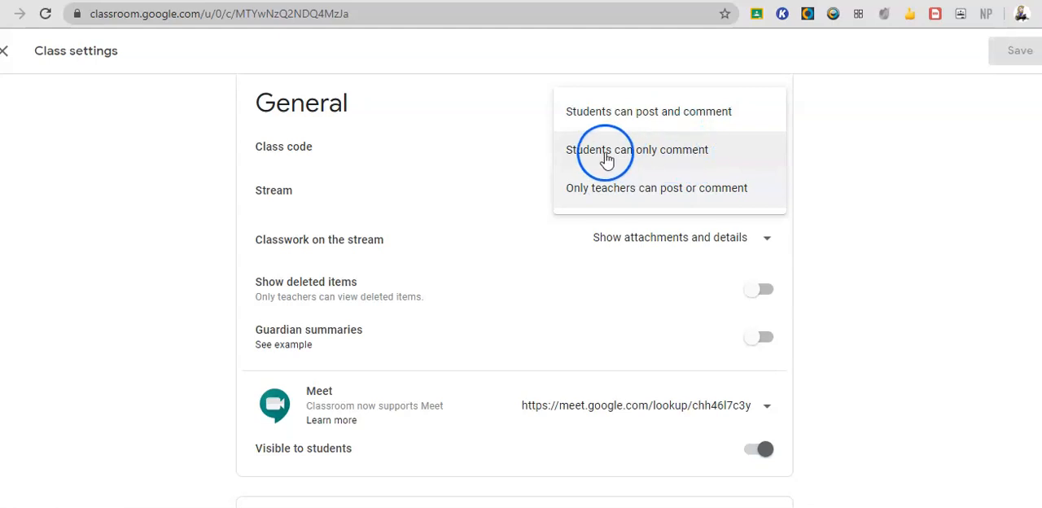
{"action": "left_click", "coordinate": [689, 195]}
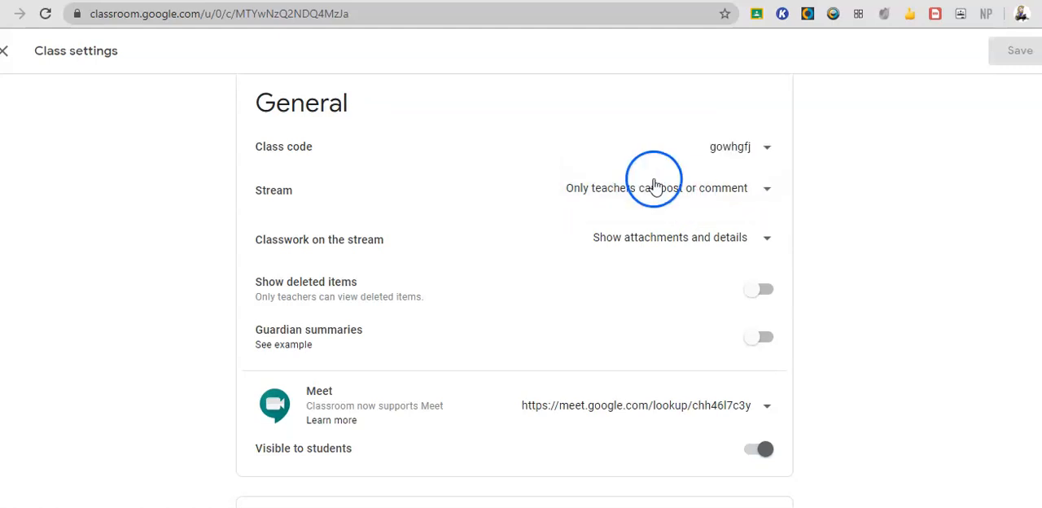
Set Classwork on the stream to Hide notifications and save the class settings.
{"action": "scroll", "coordinate": [516, 277], "scroll_direction": "down", "scroll_amount": 1}
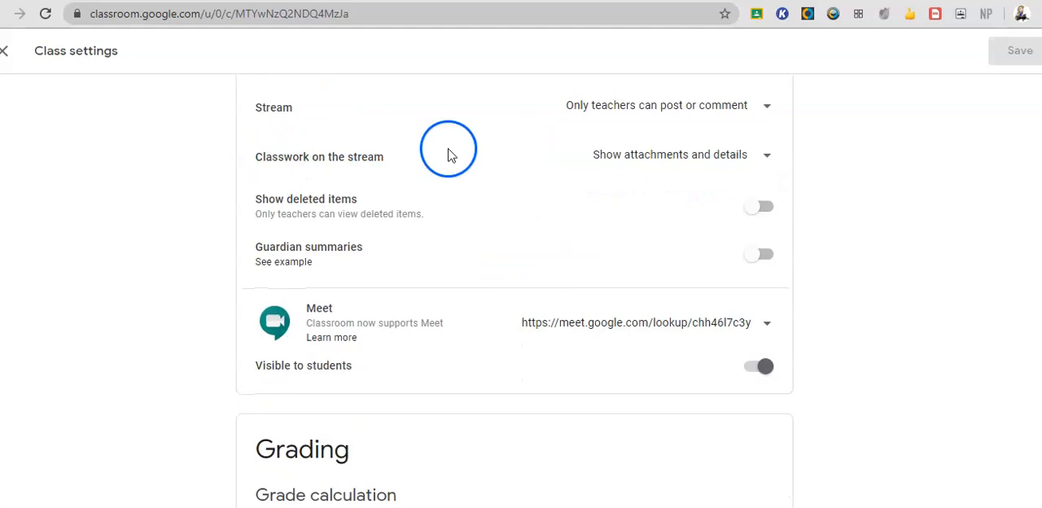
{"action": "left_click", "coordinate": [765, 155]}
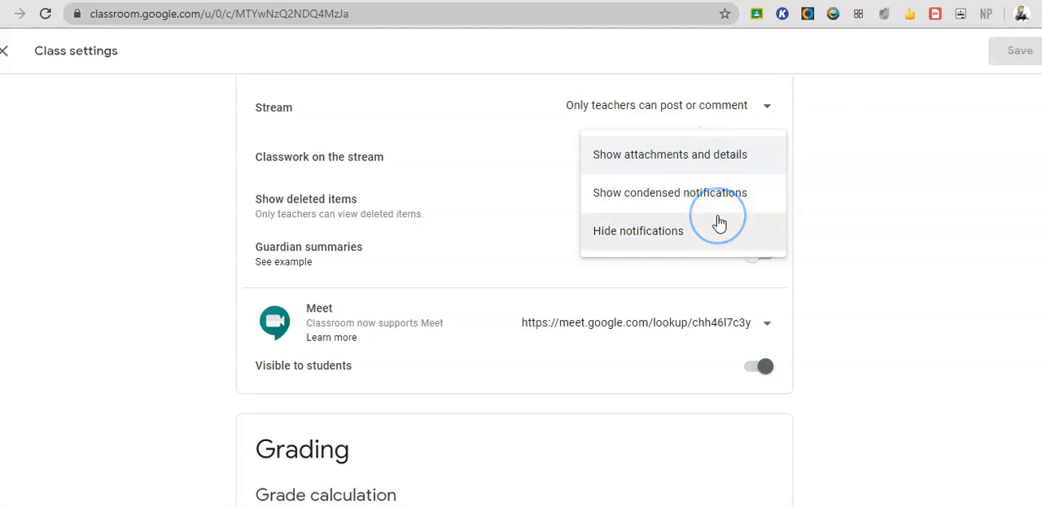
{"action": "left_click", "coordinate": [706, 161]}
{"action": "left_click", "coordinate": [679, 184]}
{"action": "left_click", "coordinate": [680, 188]}
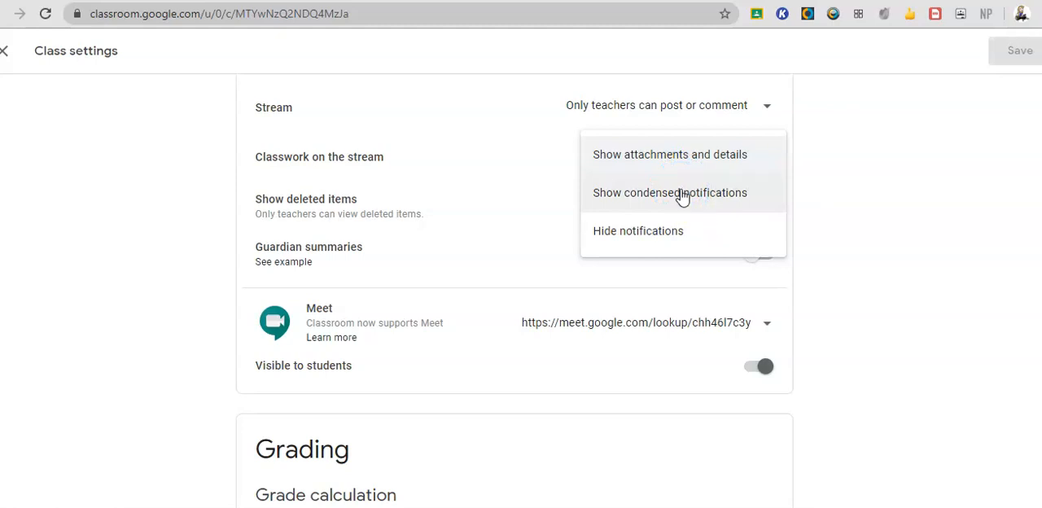
{"action": "left_click", "coordinate": [676, 171]}
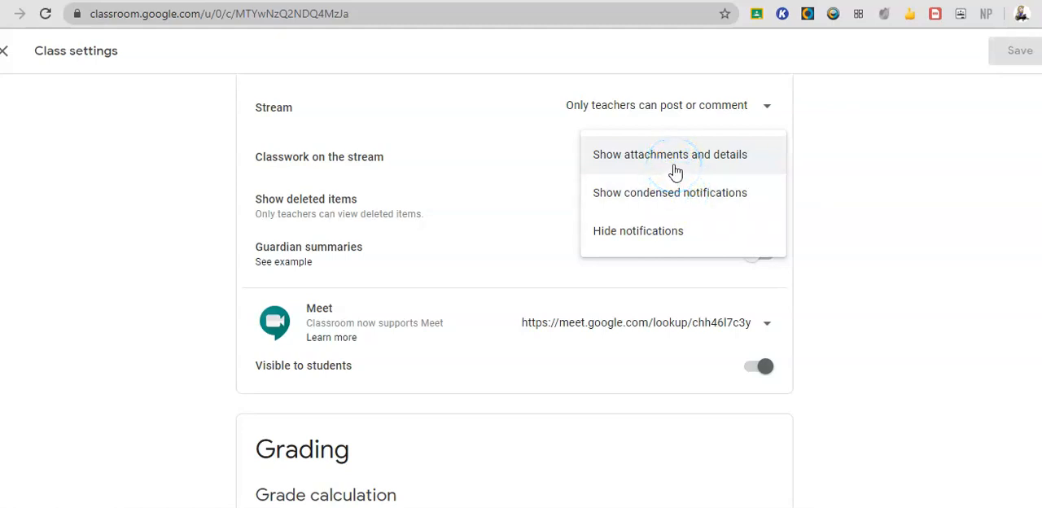
{"action": "left_click", "coordinate": [675, 167]}
{"action": "left_click", "coordinate": [675, 171]}
{"action": "left_click", "coordinate": [674, 232]}
{"action": "left_click", "coordinate": [961, 107]}
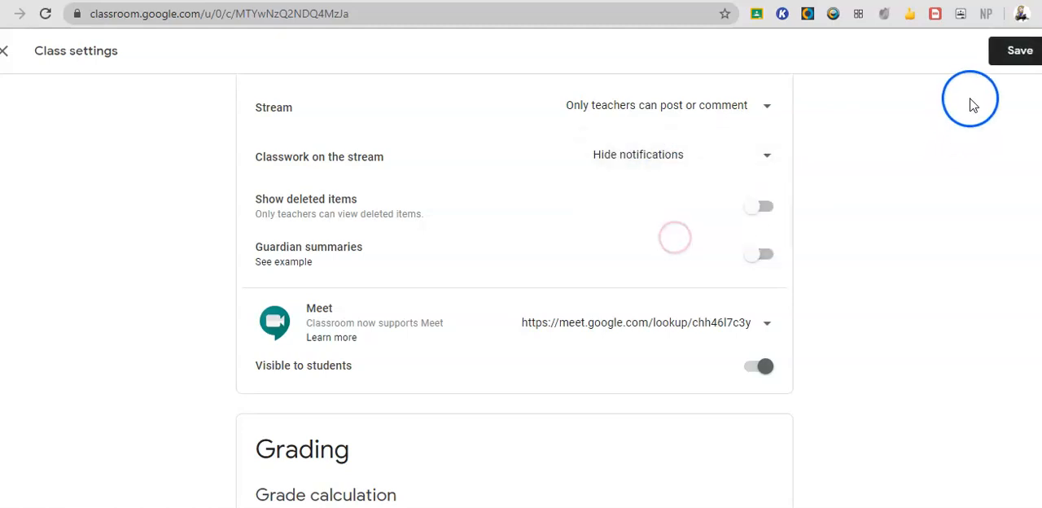
{"action": "left_click", "coordinate": [1021, 51]}
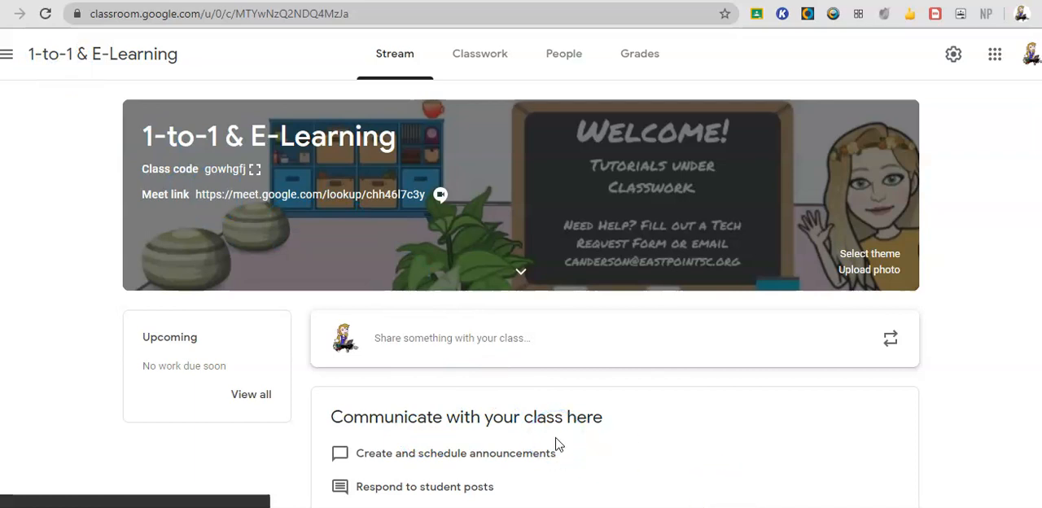
View the Classwork page and return to the class Stream.
{"action": "left_click", "coordinate": [492, 64]}
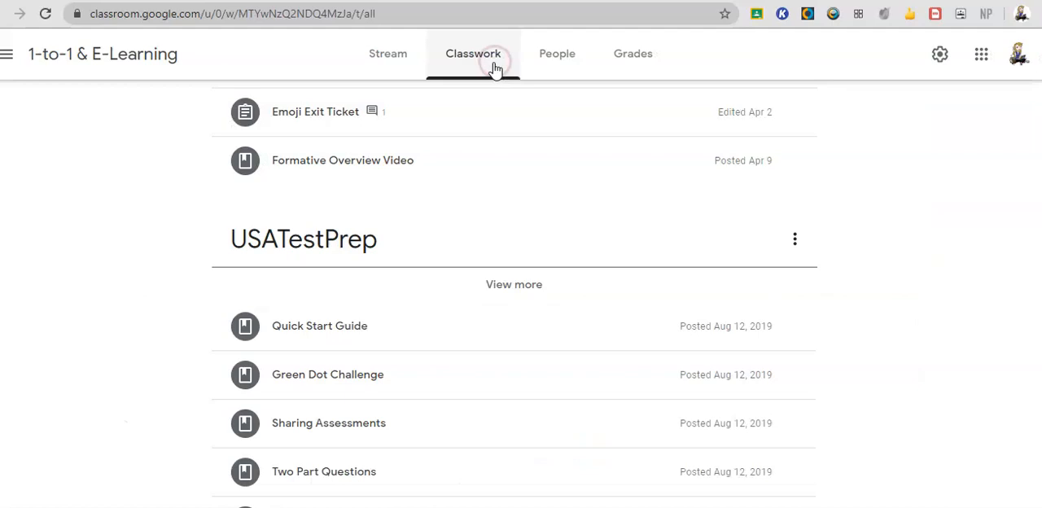
{"action": "left_click", "coordinate": [403, 60]}
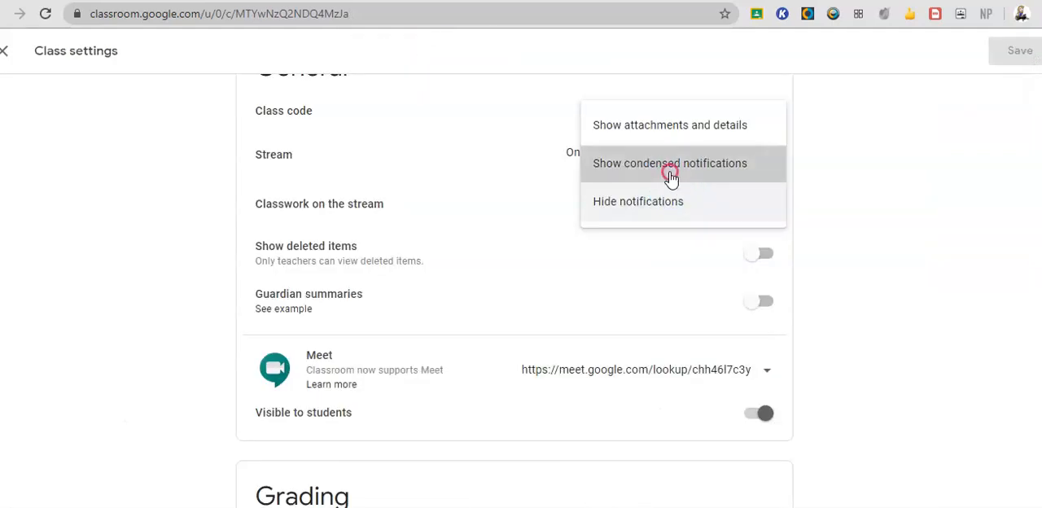
Set Classwork on the stream to Show condensed notifications, save, and review the posts on the Stream.
{"action": "left_click", "coordinate": [670, 175]}
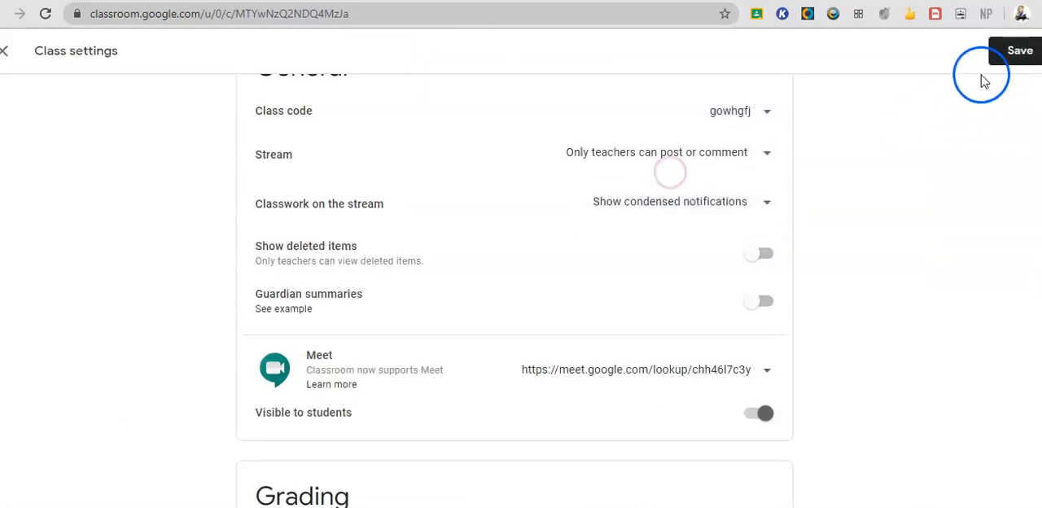
{"action": "left_click", "coordinate": [1001, 48]}
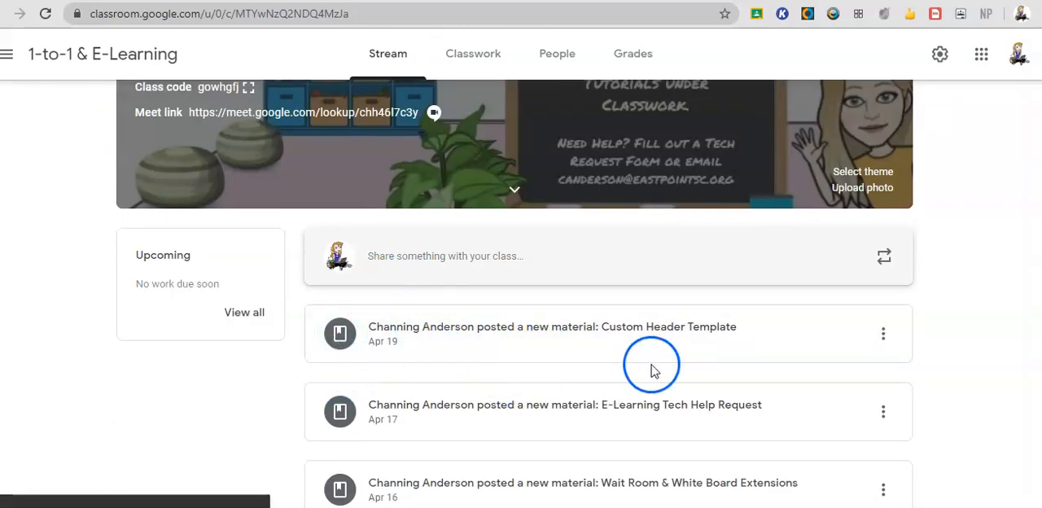
{"action": "scroll", "coordinate": [430, 402], "scroll_direction": "down", "scroll_amount": 5}
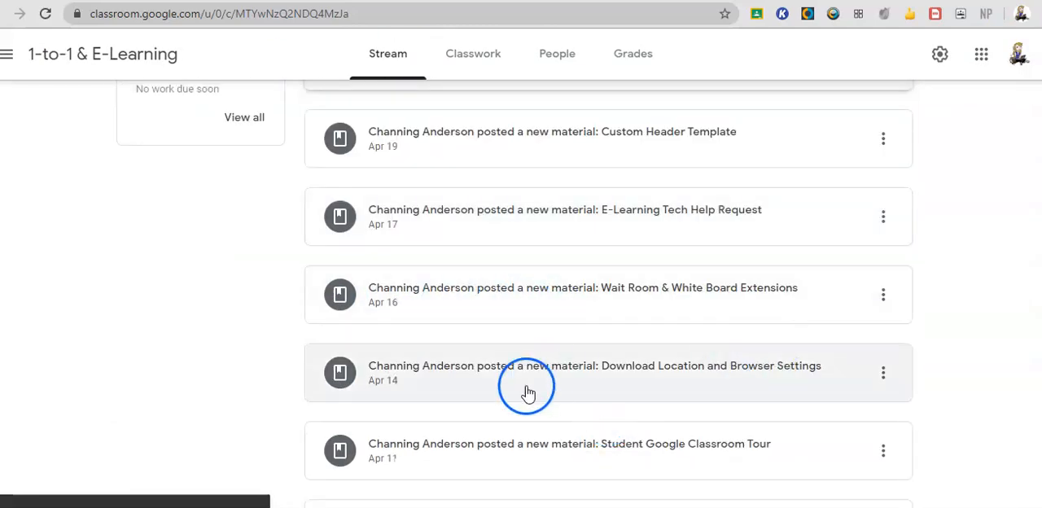
{"action": "scroll", "coordinate": [526, 394], "scroll_direction": "up", "scroll_amount": 6}
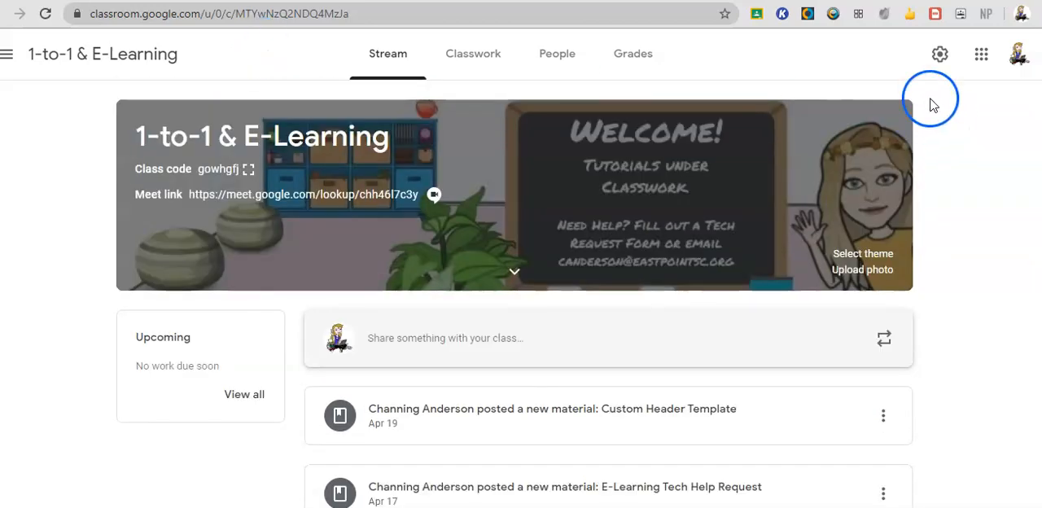
Reopen the class settings, set Classwork on the stream to Show attachments and details, and save.
{"action": "left_click", "coordinate": [934, 71]}
{"action": "scroll", "coordinate": [553, 288], "scroll_direction": "down", "scroll_amount": 5}
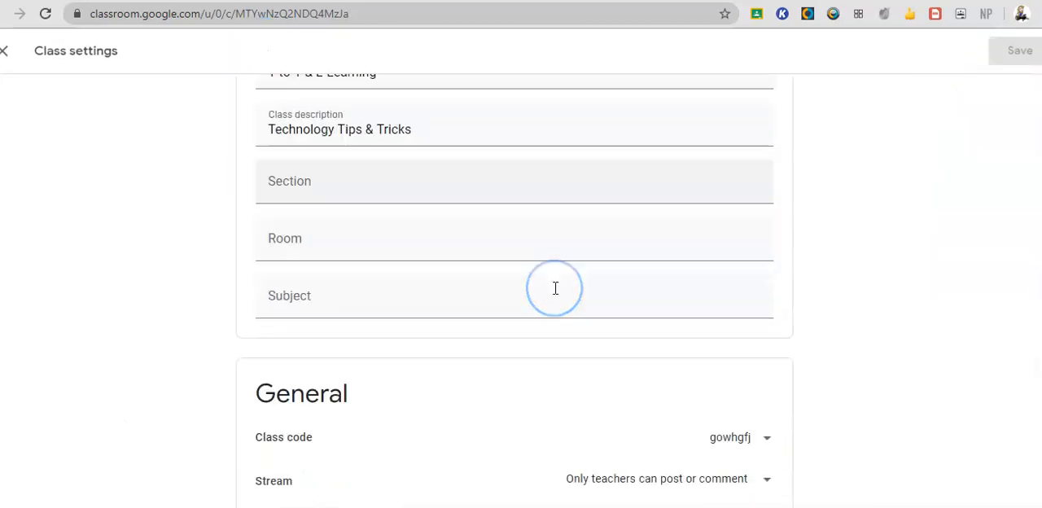
{"action": "left_click", "coordinate": [624, 215]}
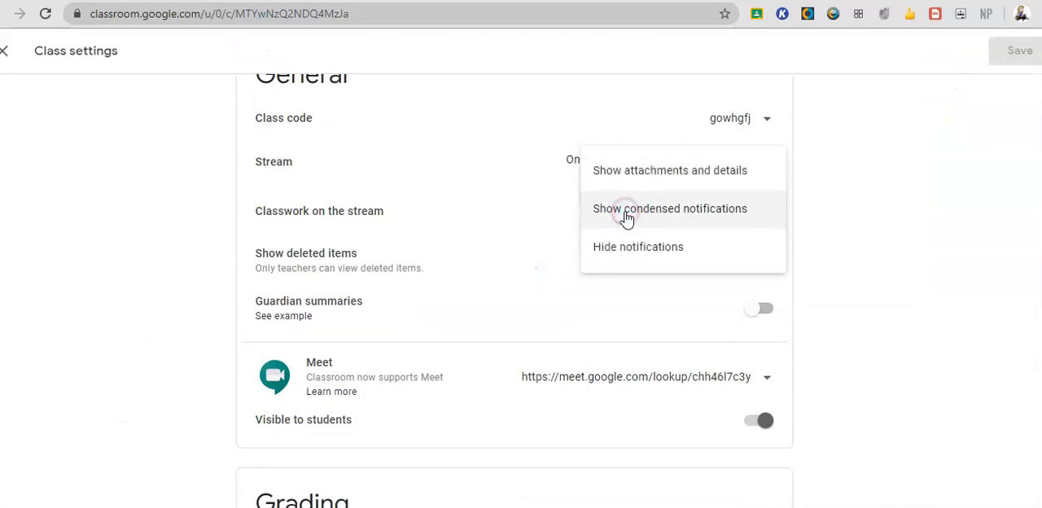
{"action": "left_click", "coordinate": [625, 173]}
{"action": "left_click", "coordinate": [1013, 49]}
Examine how classwork posts with their descriptions and attachments are displayed on the Stream.
{"action": "left_click", "coordinate": [6, 52]}
{"action": "left_click", "coordinate": [330, 196]}
{"action": "scroll", "coordinate": [483, 298], "scroll_direction": "down", "scroll_amount": 2}
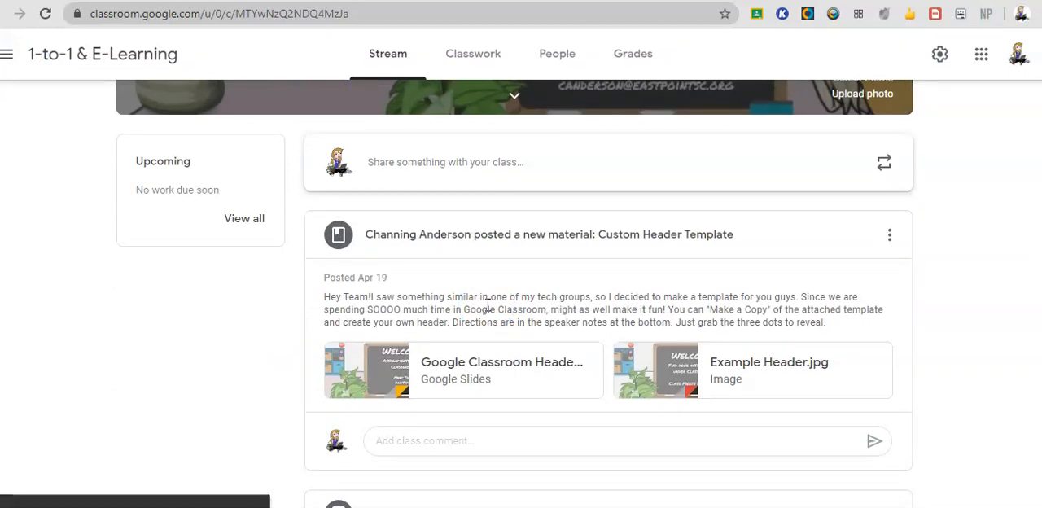
{"action": "scroll", "coordinate": [489, 304], "scroll_direction": "up", "scroll_amount": 2}
{"action": "left_click", "coordinate": [601, 375]}
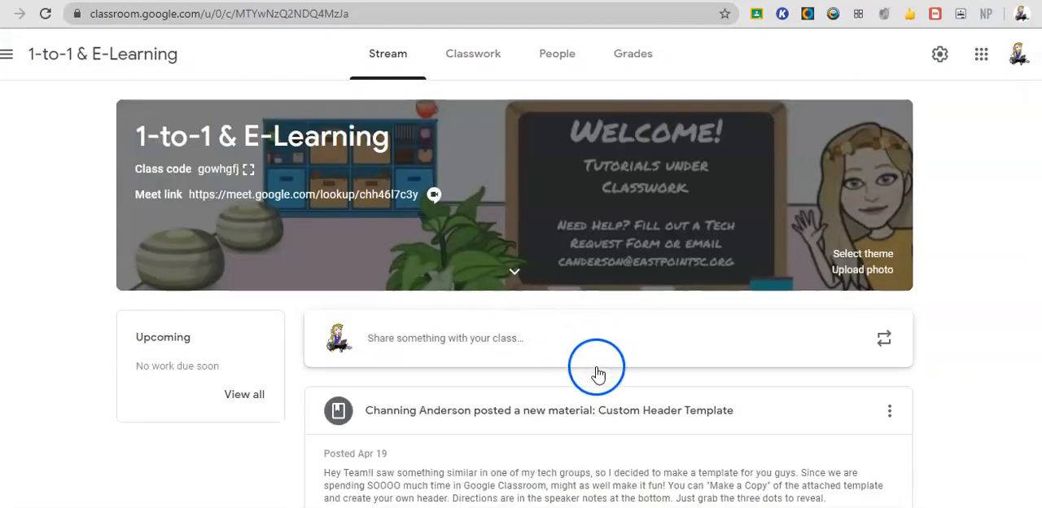
{"action": "scroll", "coordinate": [600, 374], "scroll_direction": "down", "scroll_amount": 3}
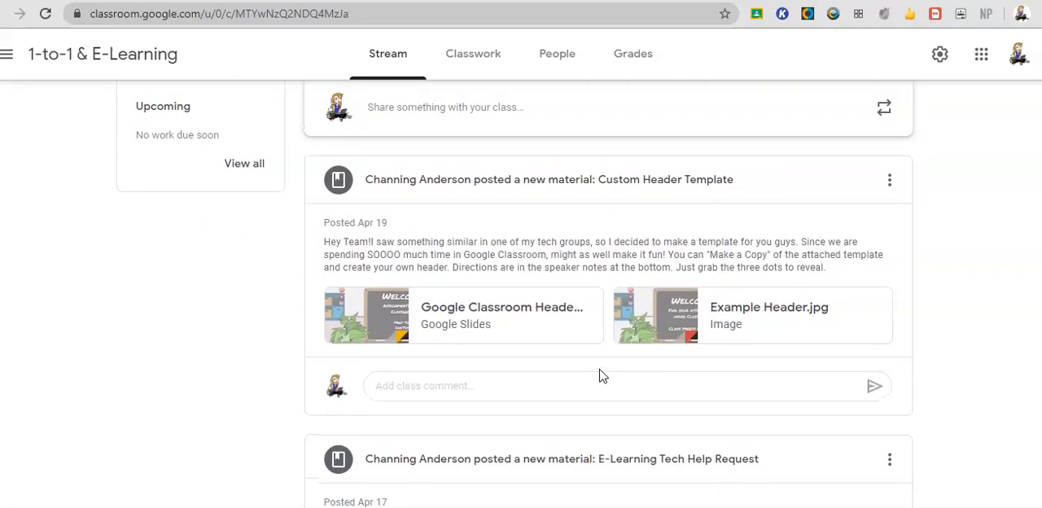
{"action": "scroll", "coordinate": [602, 376], "scroll_direction": "down", "scroll_amount": 4}
{"action": "scroll", "coordinate": [601, 375], "scroll_direction": "up", "scroll_amount": 8}
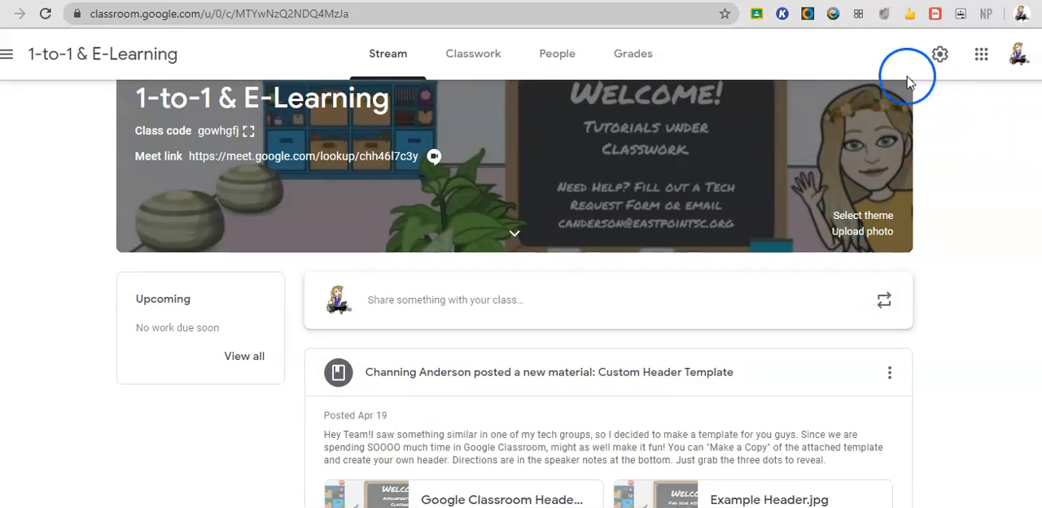
Return to the class settings and choose Show attachments and details for Classwork on the stream.
{"action": "left_click", "coordinate": [939, 54]}
{"action": "scroll", "coordinate": [644, 307], "scroll_direction": "down", "scroll_amount": 8}
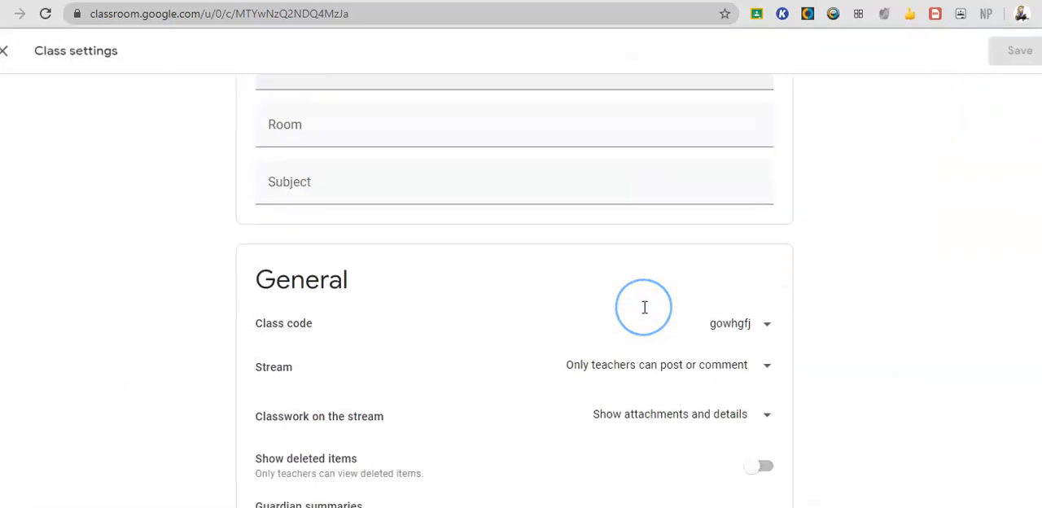
{"action": "scroll", "coordinate": [741, 230], "scroll_direction": "up", "scroll_amount": 3}
{"action": "left_click", "coordinate": [770, 290]}
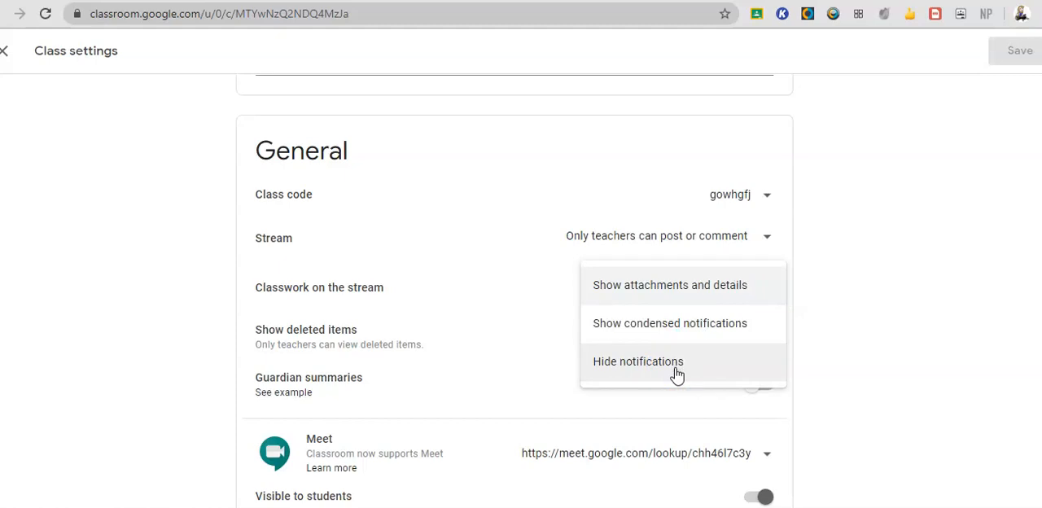
{"action": "left_click", "coordinate": [635, 281]}
Switch on Guardian summaries to view its prompt, and decline adding the class to guardian email summaries.
{"action": "scroll", "coordinate": [635, 272], "scroll_direction": "down", "scroll_amount": 1}
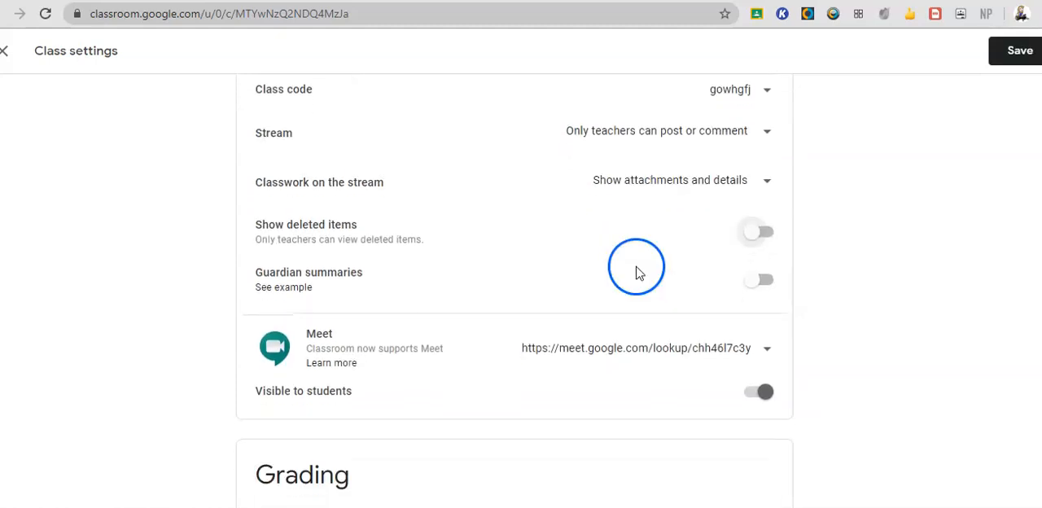
{"action": "scroll", "coordinate": [576, 301], "scroll_direction": "down", "scroll_amount": 1}
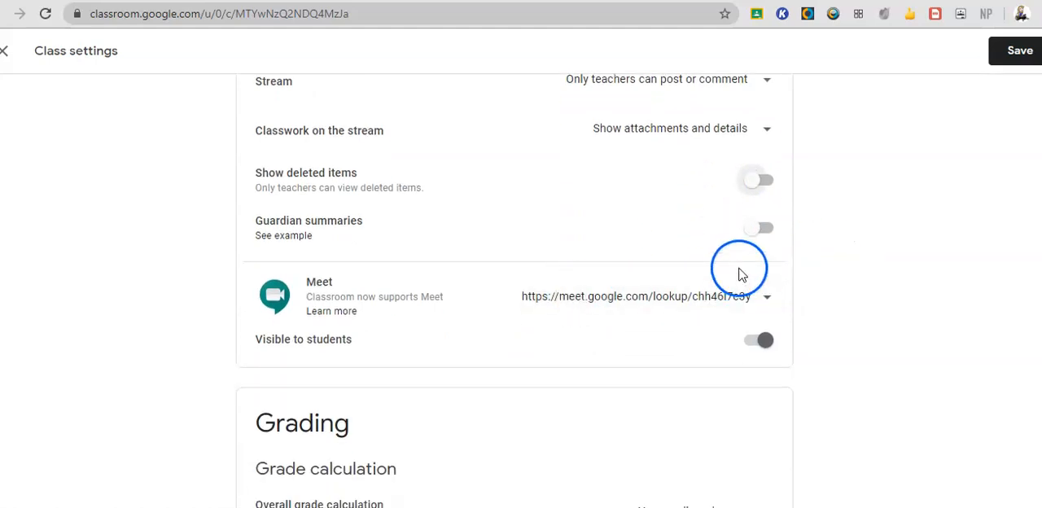
{"action": "left_click", "coordinate": [755, 232]}
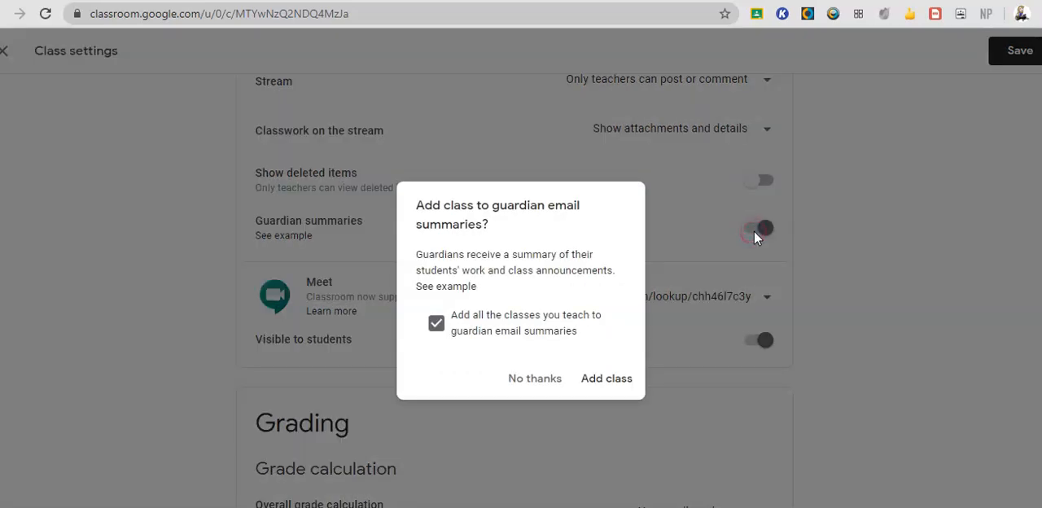
{"action": "left_click", "coordinate": [626, 316]}
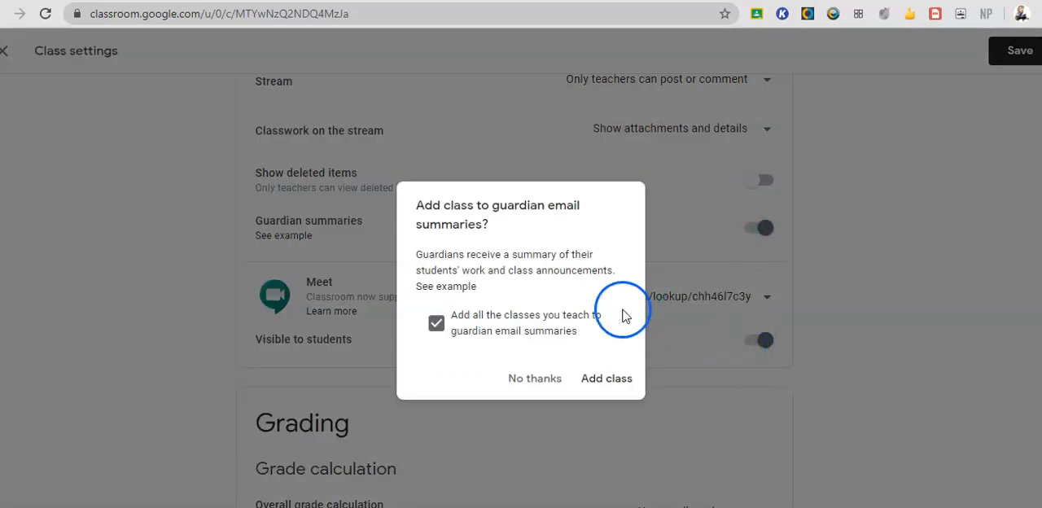
{"action": "left_click", "coordinate": [506, 377]}
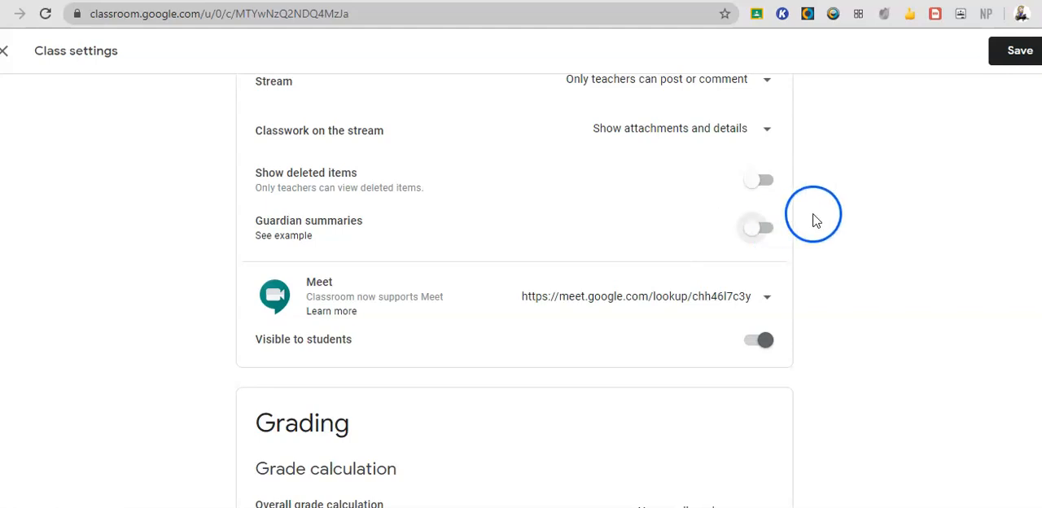
{"action": "scroll", "coordinate": [656, 233], "scroll_direction": "down", "scroll_amount": 1}
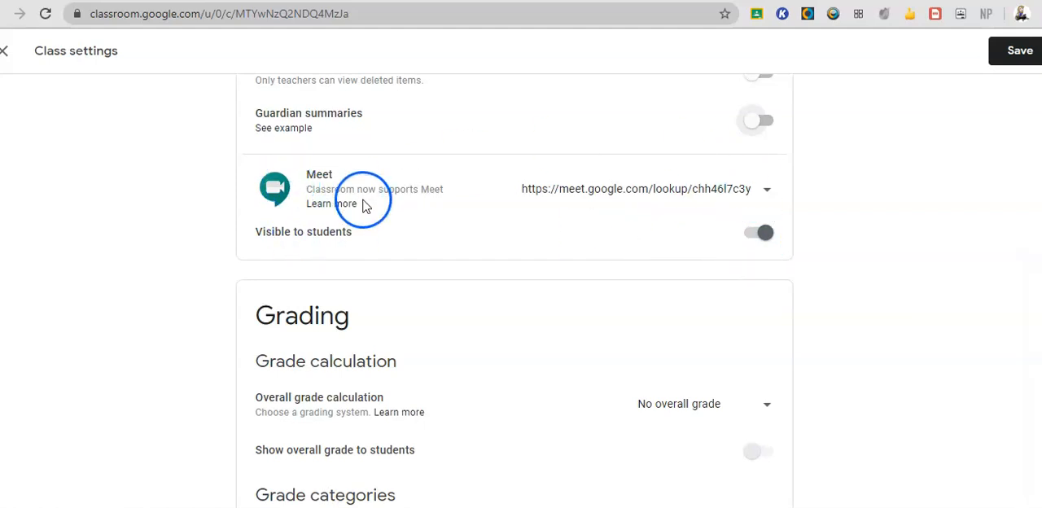
View the Copy and Reset options for the class Meet link, and switch off Visible to students.
{"action": "left_click", "coordinate": [767, 191]}
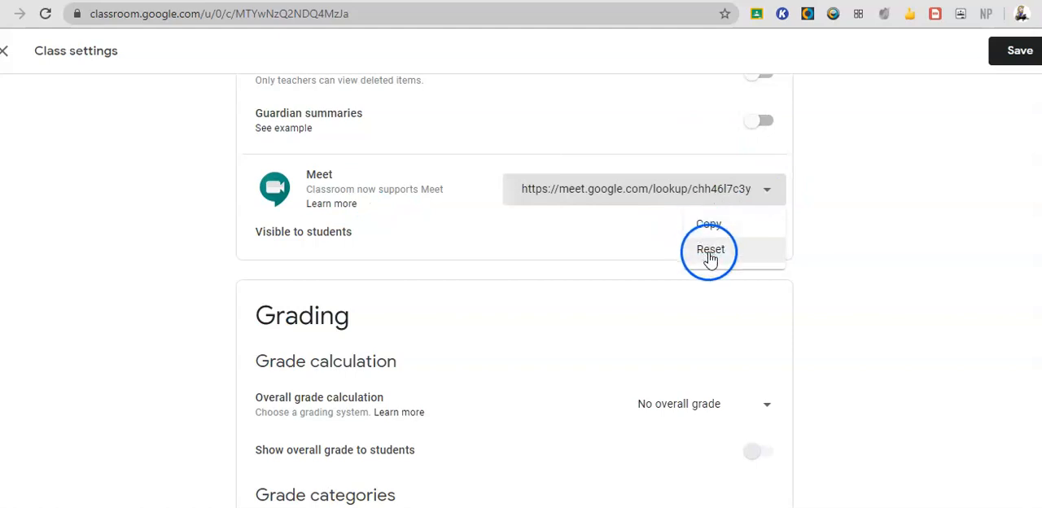
{"action": "left_click", "coordinate": [617, 244]}
{"action": "left_click", "coordinate": [747, 238]}
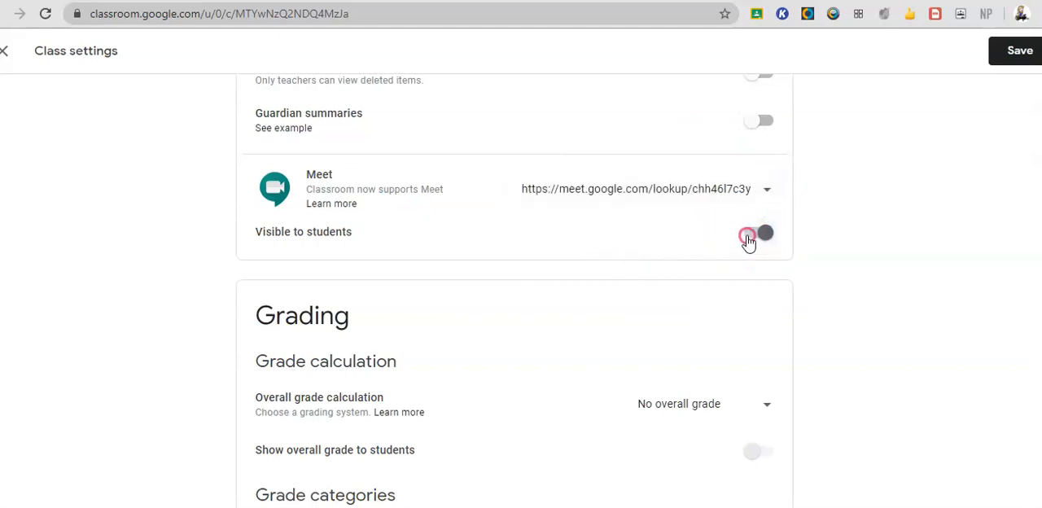
{"action": "left_click", "coordinate": [747, 238]}
{"action": "left_click", "coordinate": [749, 243]}
{"action": "left_click", "coordinate": [749, 243]}
{"action": "left_click", "coordinate": [749, 244]}
{"action": "left_click", "coordinate": [748, 243]}
{"action": "left_click", "coordinate": [749, 243]}
{"action": "left_click", "coordinate": [773, 236]}
{"action": "left_click", "coordinate": [765, 233]}
Reset the class Meet link and leave Visible to students switched off.
{"action": "left_click", "coordinate": [767, 189]}
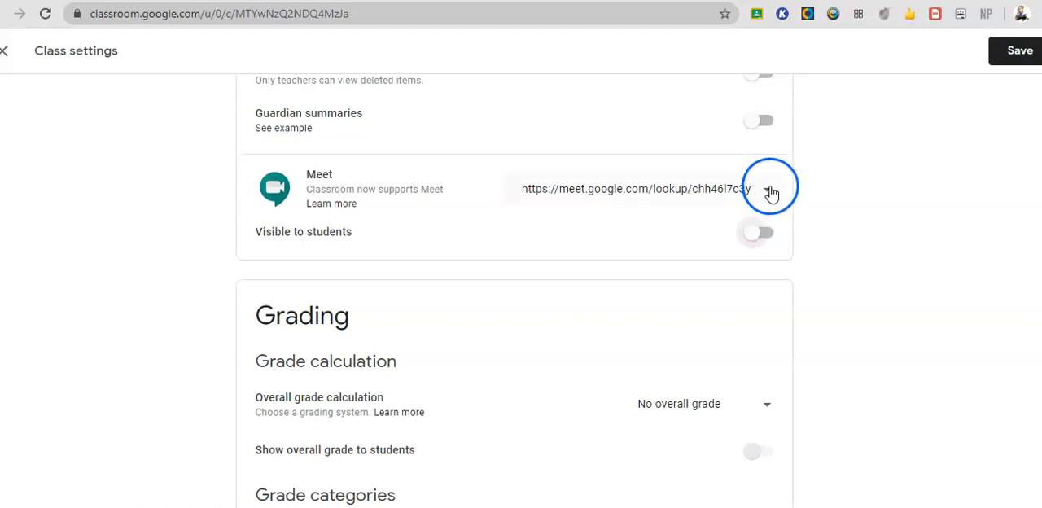
{"action": "left_click", "coordinate": [732, 251]}
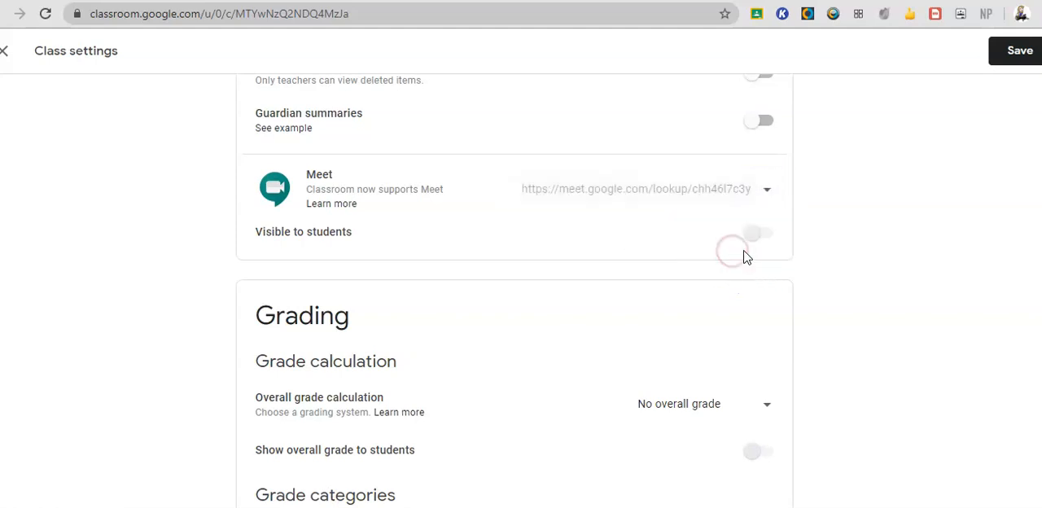
{"action": "left_click", "coordinate": [765, 234]}
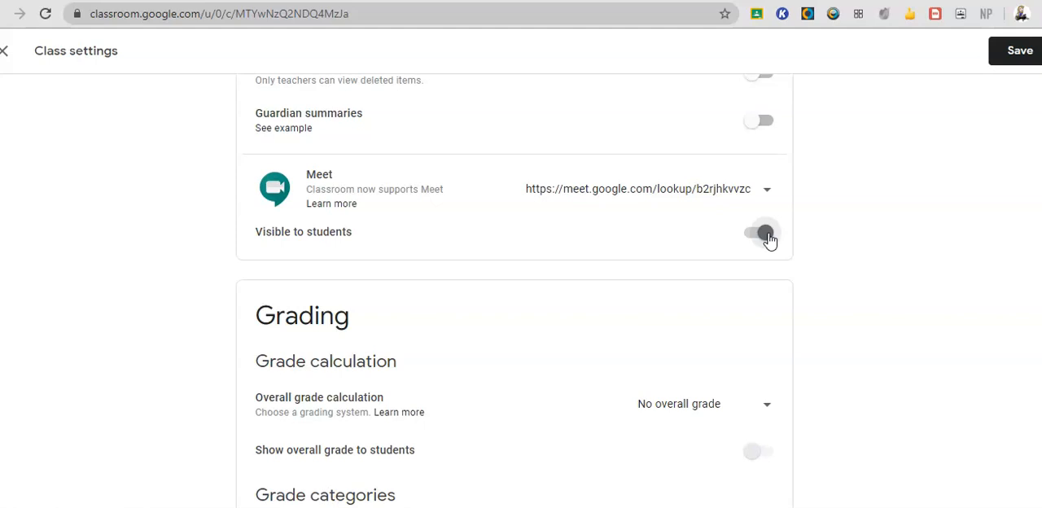
{"action": "left_click", "coordinate": [763, 236]}
Review the overall grade calculation options and the Show overall grade to students setting in the Grading section.
{"action": "scroll", "coordinate": [758, 236], "scroll_direction": "down", "scroll_amount": 1}
{"action": "left_click", "coordinate": [766, 392]}
{"action": "left_click", "coordinate": [714, 431]}
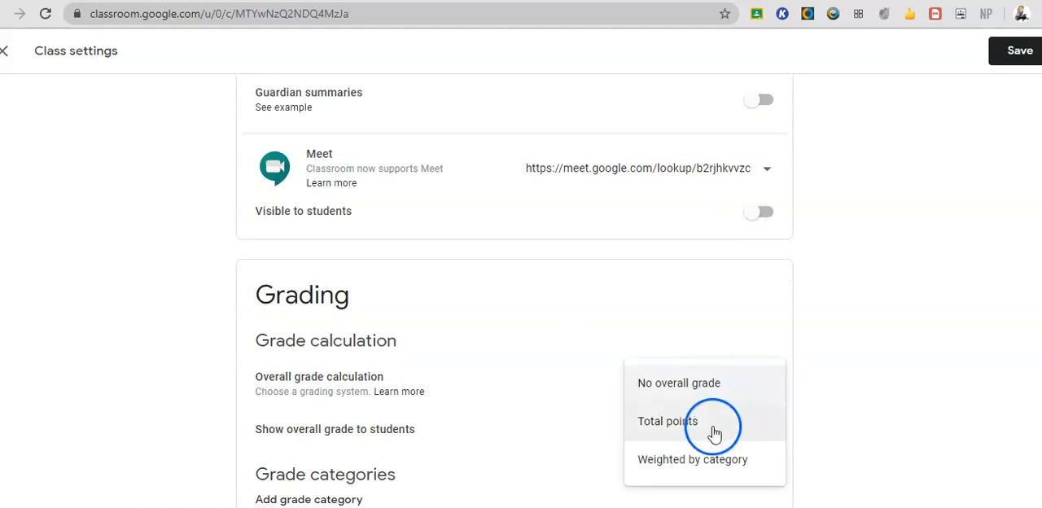
{"action": "left_click", "coordinate": [714, 479]}
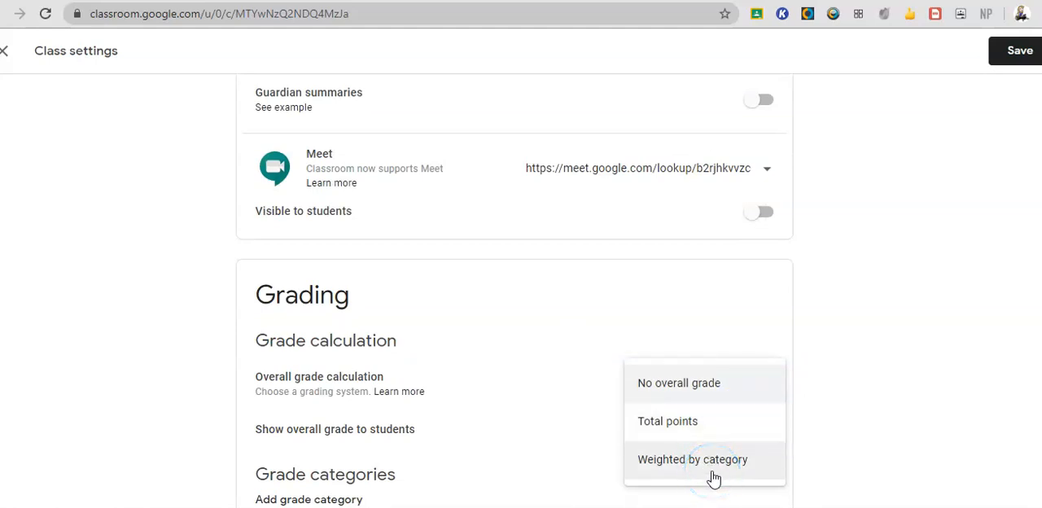
{"action": "left_click", "coordinate": [714, 429]}
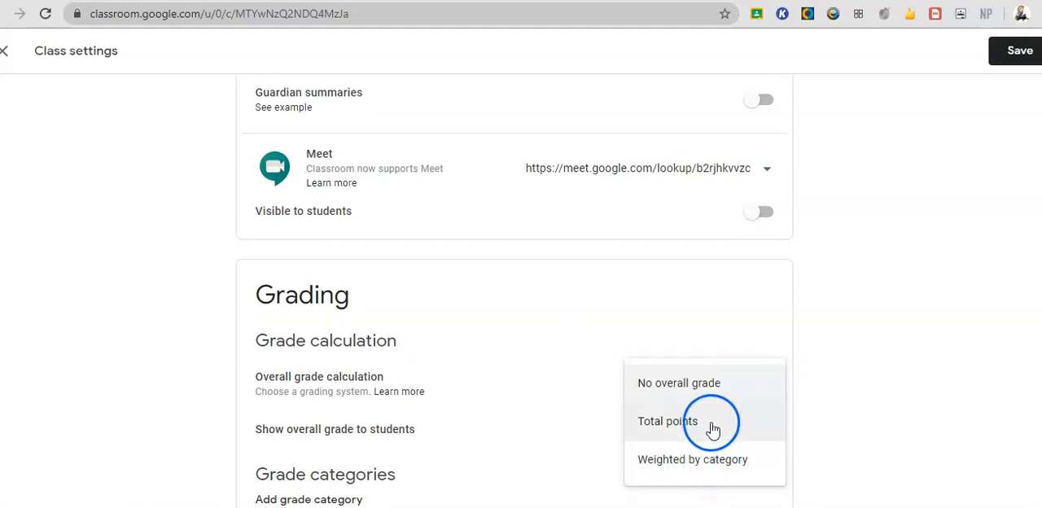
{"action": "left_click", "coordinate": [553, 441]}
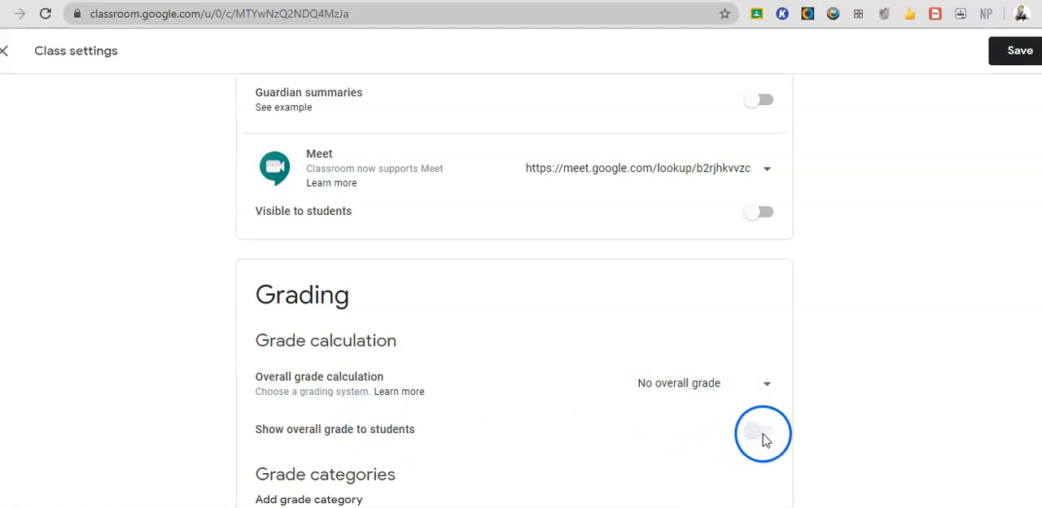
{"action": "left_click", "coordinate": [737, 429]}
{"action": "left_click", "coordinate": [752, 434]}
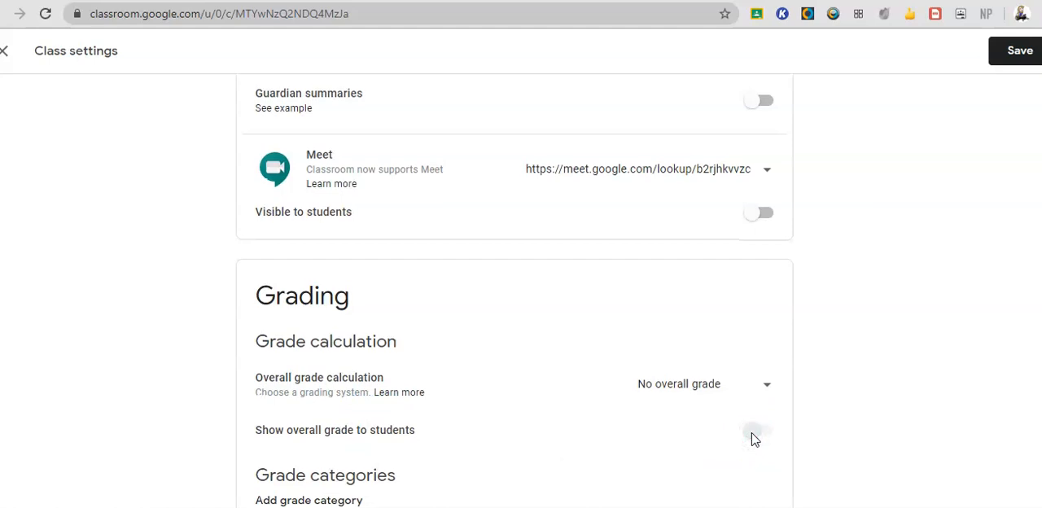
{"action": "scroll", "coordinate": [752, 439], "scroll_direction": "up", "scroll_amount": 2}
{"action": "scroll", "coordinate": [751, 440], "scroll_direction": "down", "scroll_amount": 2}
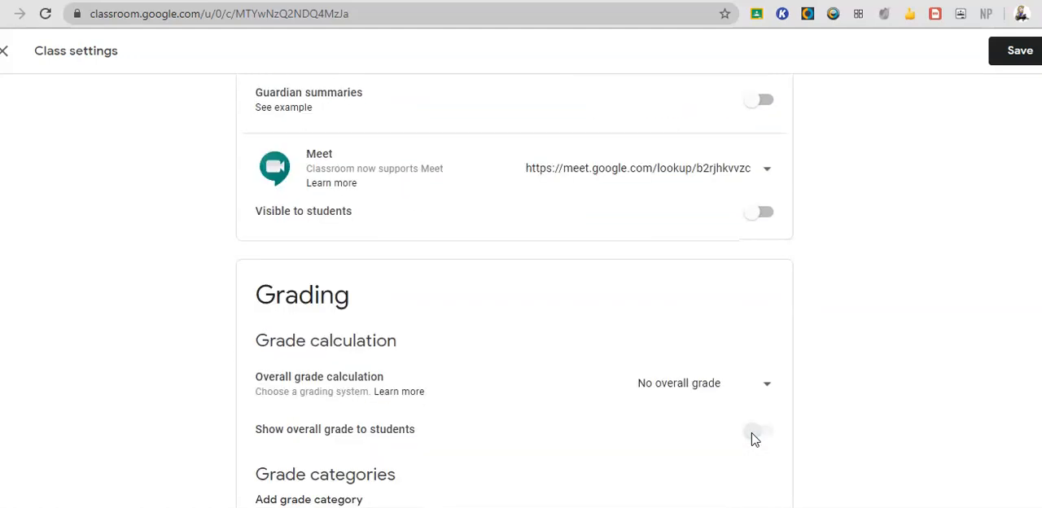
Add a blank grade category to view its name and default points fields, and remove it.
{"action": "left_click", "coordinate": [337, 498]}
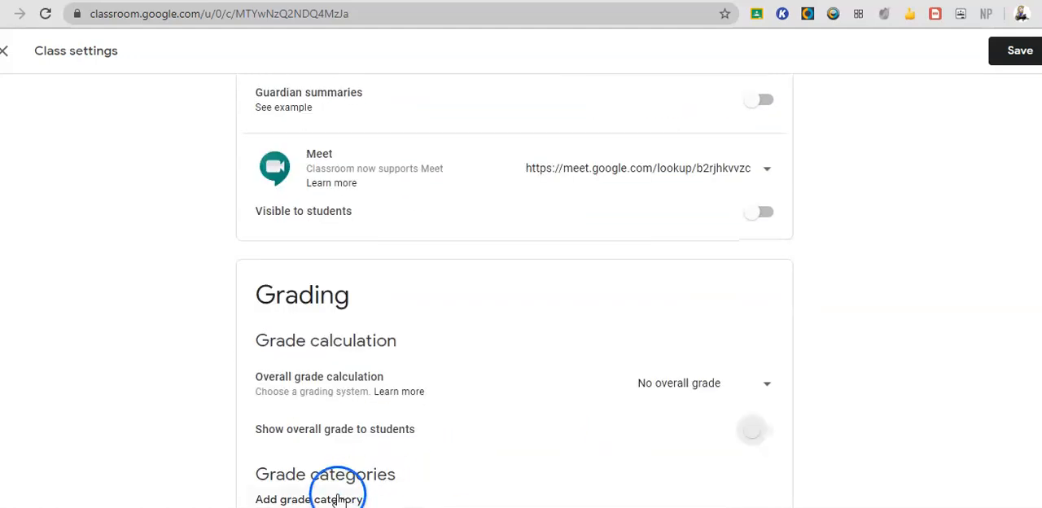
{"action": "left_click", "coordinate": [348, 498]}
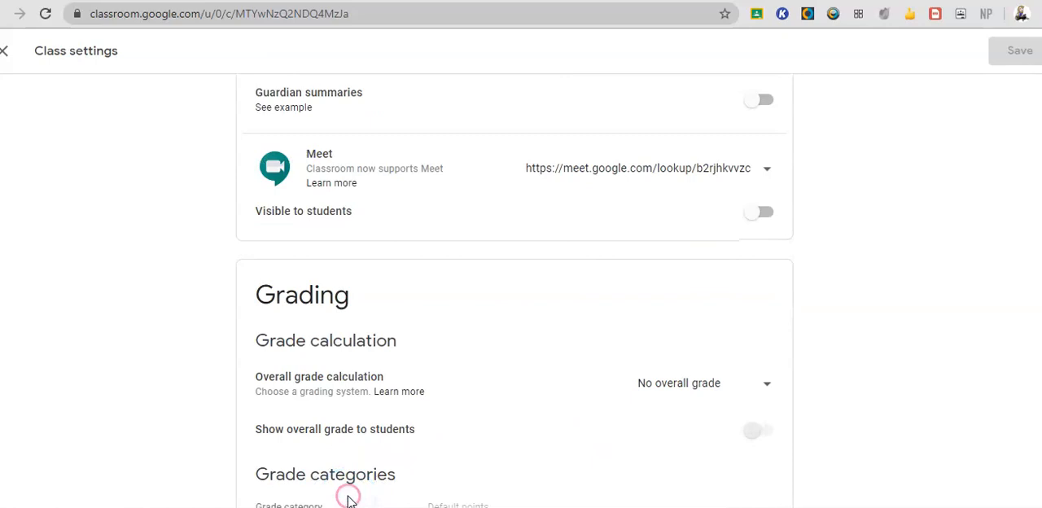
{"action": "left_click", "coordinate": [301, 448]}
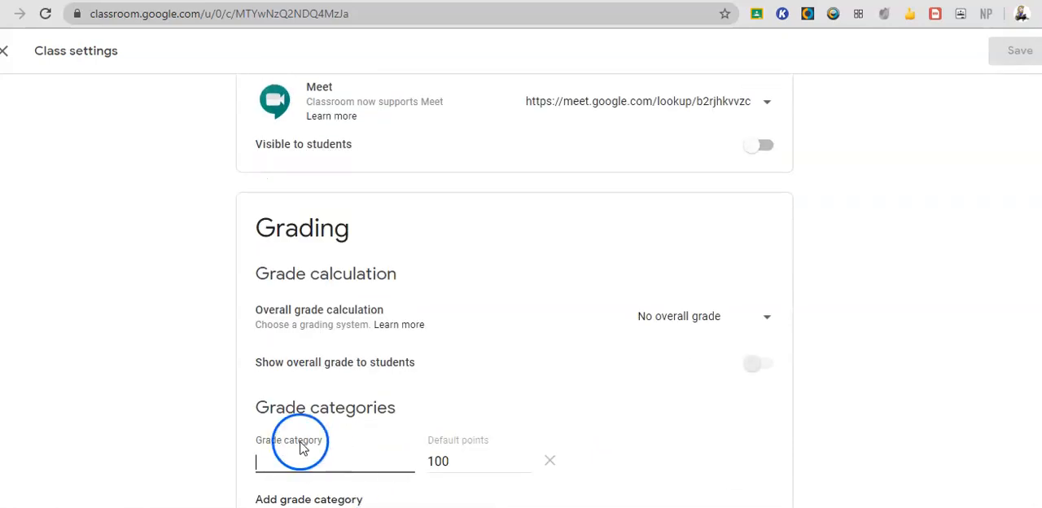
{"action": "left_click", "coordinate": [449, 463]}
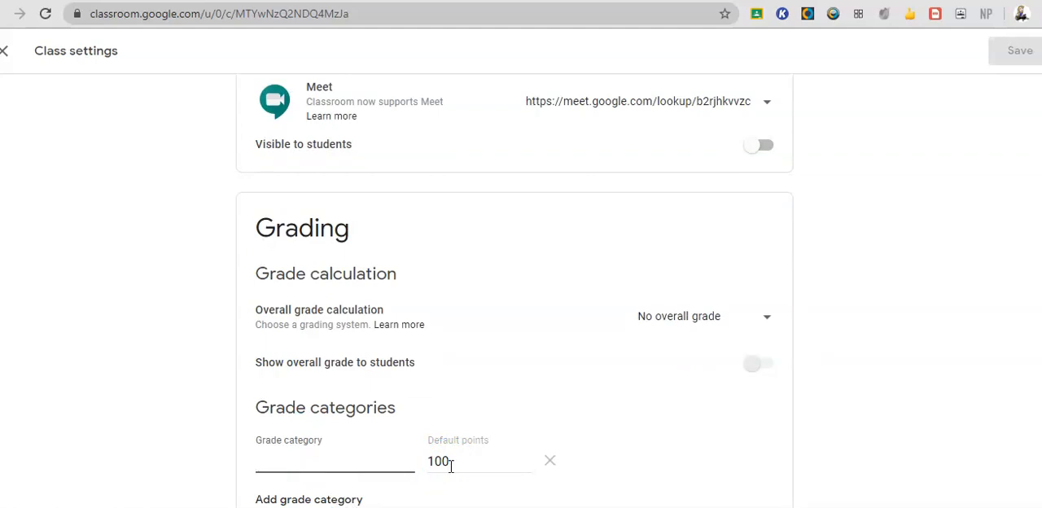
{"action": "left_click", "coordinate": [554, 462]}
{"action": "left_click", "coordinate": [617, 366]}
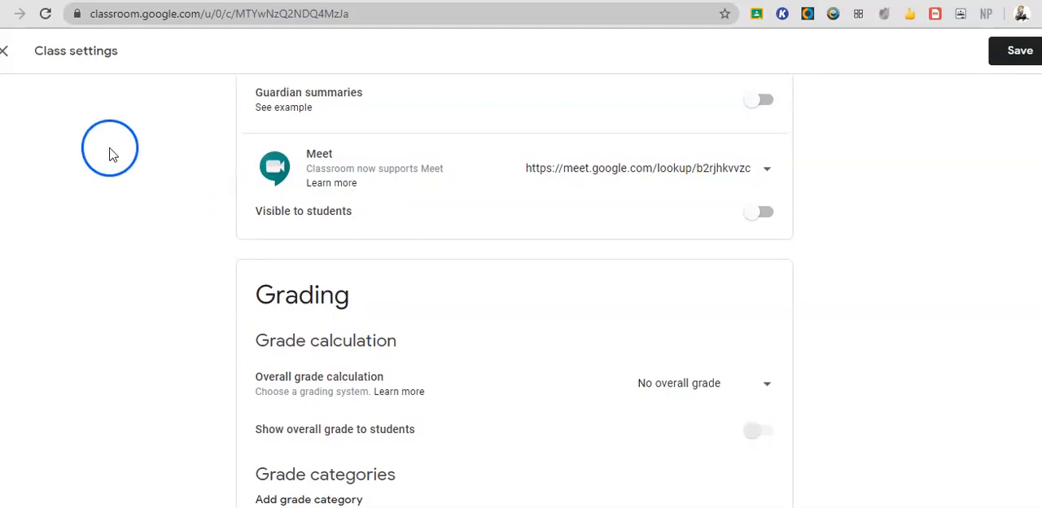
Save the class settings and return to the Stream.
{"action": "left_click", "coordinate": [1017, 50]}
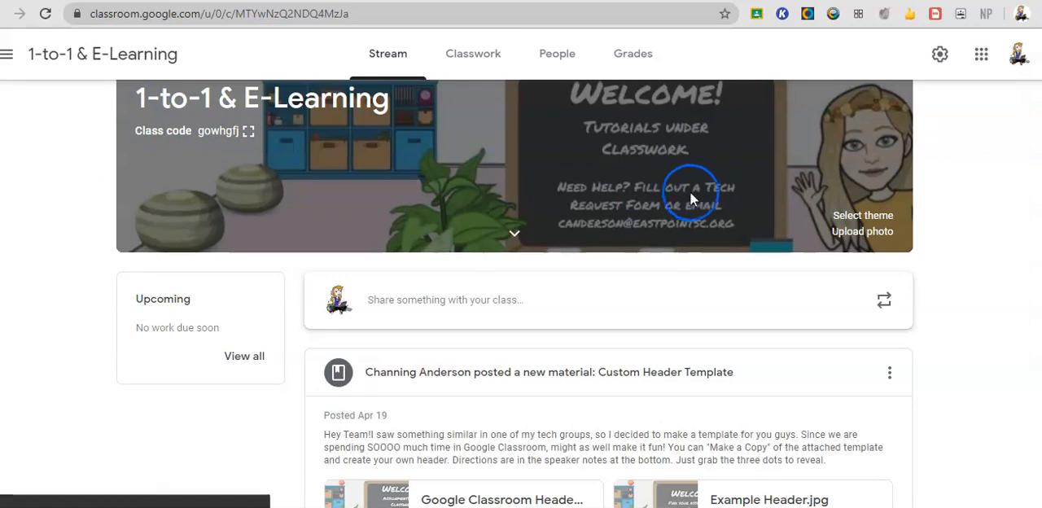
{"action": "scroll", "coordinate": [726, 309], "scroll_direction": "down", "scroll_amount": 2}
{"action": "scroll", "coordinate": [725, 334], "scroll_direction": "up", "scroll_amount": 2}
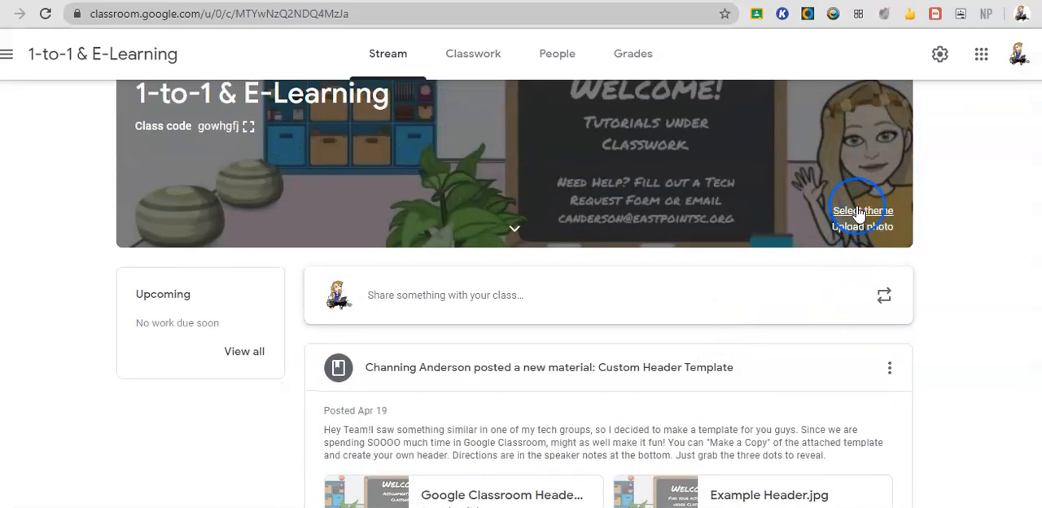
View the header theme gallery and cancel without choosing a theme.
{"action": "left_click", "coordinate": [857, 212]}
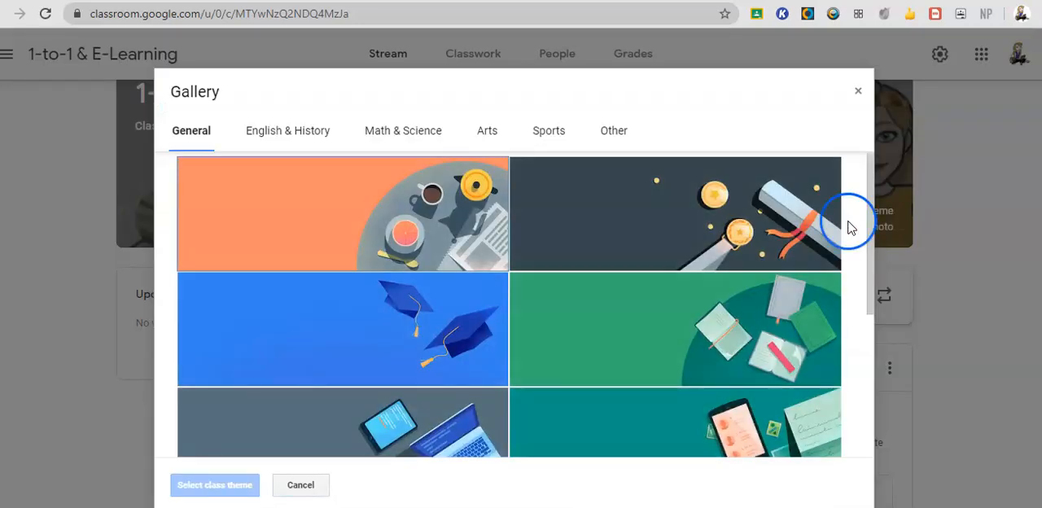
{"action": "left_click", "coordinate": [294, 484]}
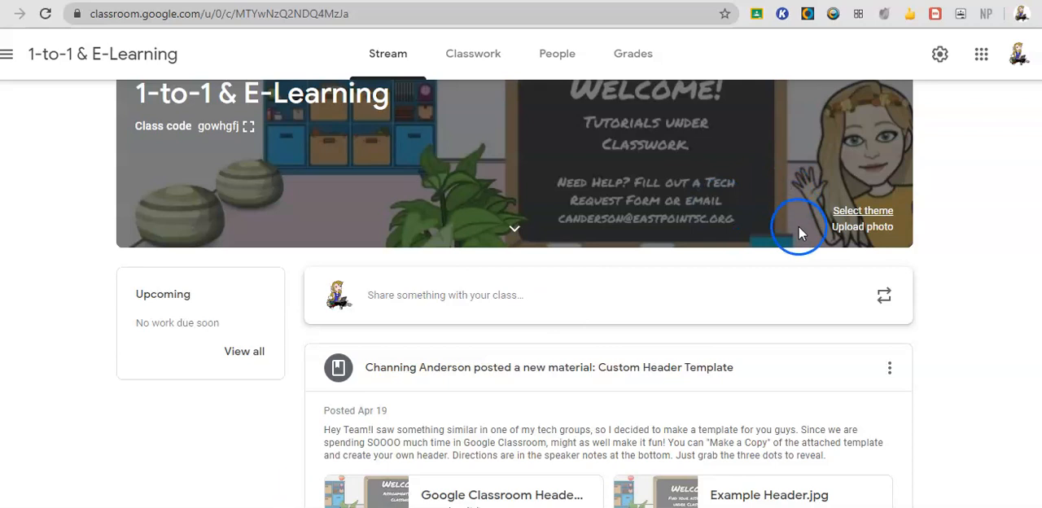
{"action": "scroll", "coordinate": [214, 280], "scroll_direction": "up", "scroll_amount": 1}
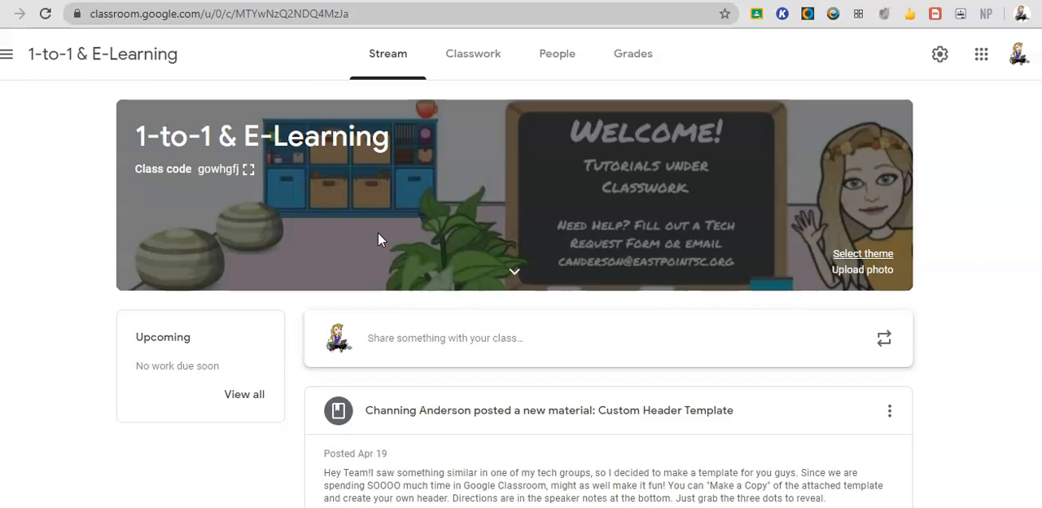
Show the class's People page, view the Invite guardians dialog for a student, and cancel it.
{"action": "left_click", "coordinate": [939, 54]}
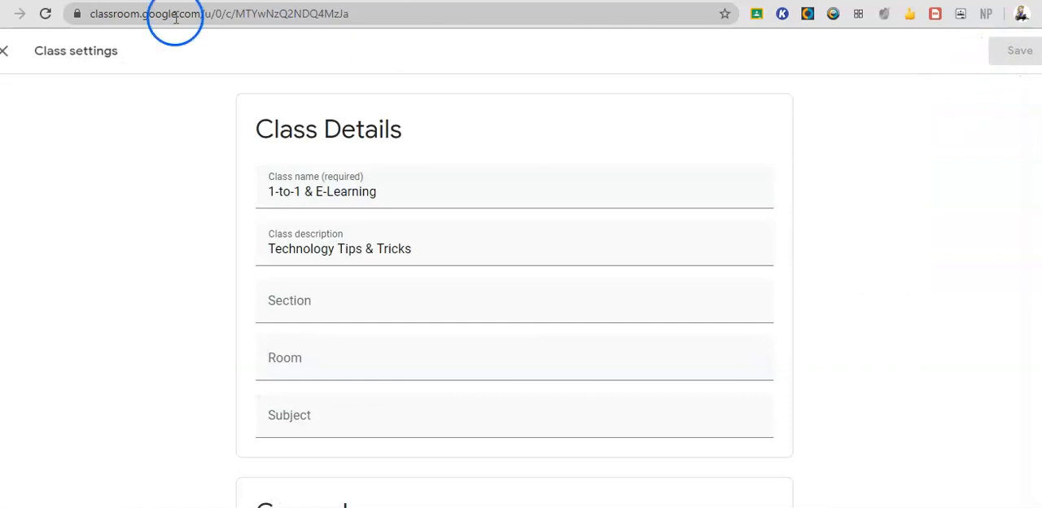
{"action": "left_click", "coordinate": [15, 50]}
{"action": "left_click", "coordinate": [545, 57]}
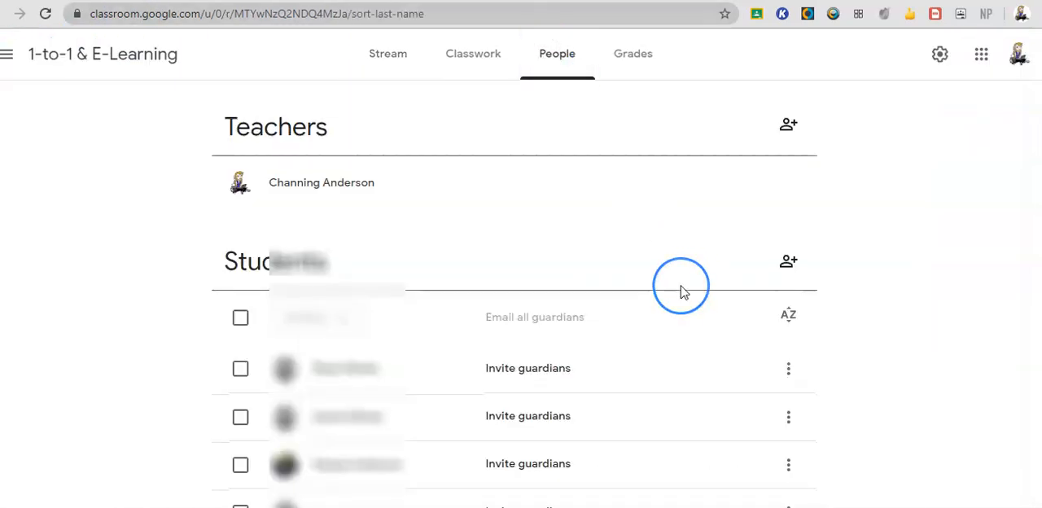
{"action": "scroll", "coordinate": [681, 288], "scroll_direction": "down", "scroll_amount": 1}
{"action": "left_click", "coordinate": [571, 274]}
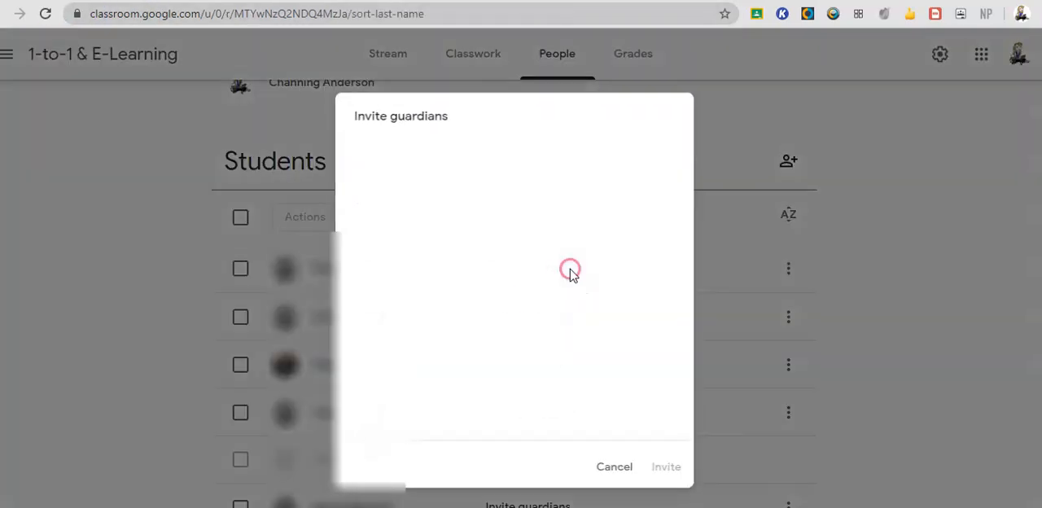
{"action": "left_click", "coordinate": [612, 469]}
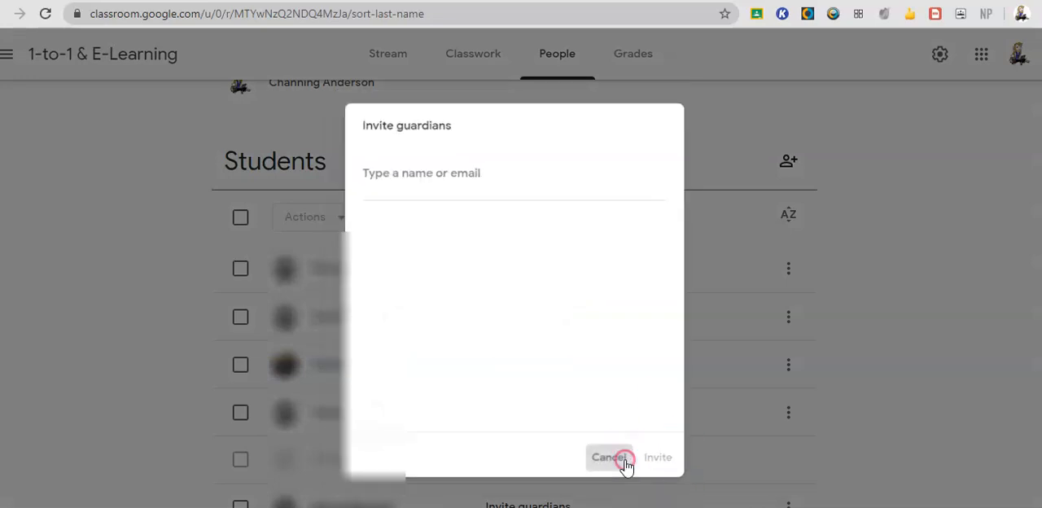
{"action": "scroll", "coordinate": [627, 467], "scroll_direction": "up", "scroll_amount": 1}
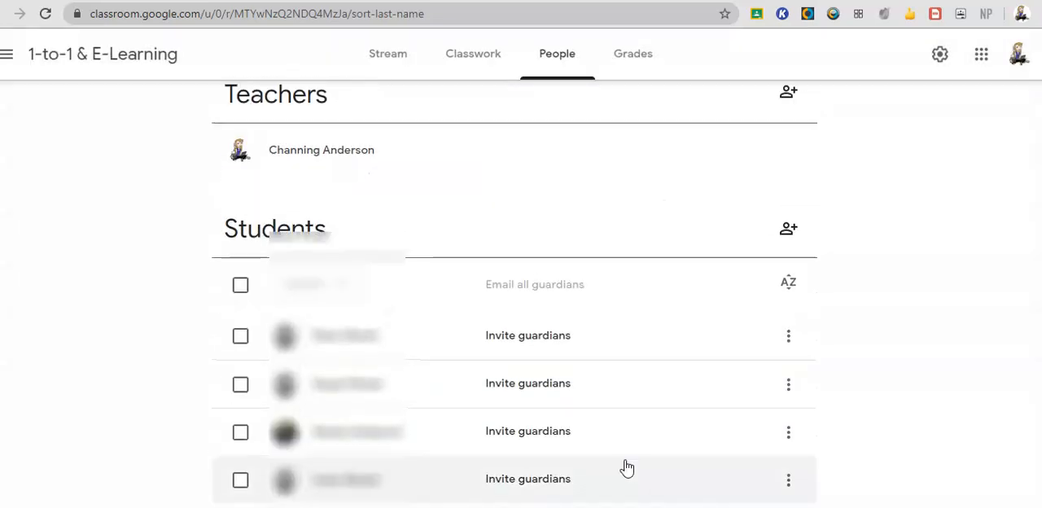
{"action": "scroll", "coordinate": [628, 466], "scroll_direction": "down", "scroll_amount": 1}
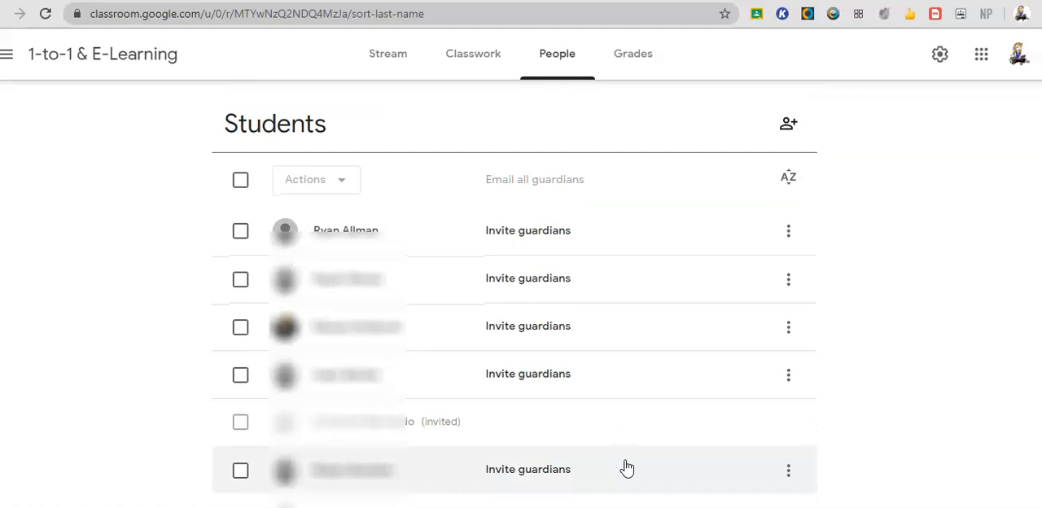
{"action": "scroll", "coordinate": [627, 468], "scroll_direction": "up", "scroll_amount": 2}
Go to the general Classroom account settings and switch on Receive email notifications.
{"action": "left_click", "coordinate": [8, 55]}
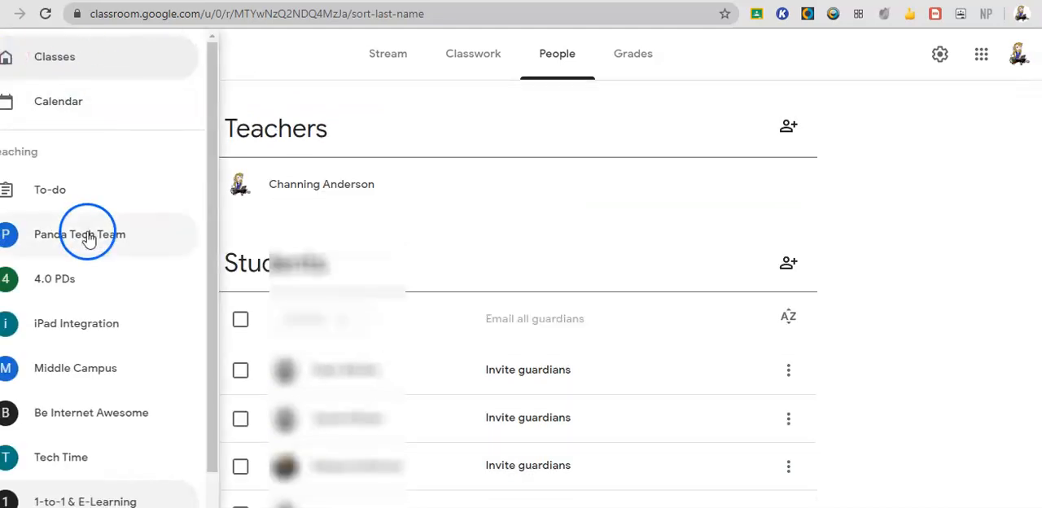
{"action": "scroll", "coordinate": [88, 236], "scroll_direction": "down", "scroll_amount": 1}
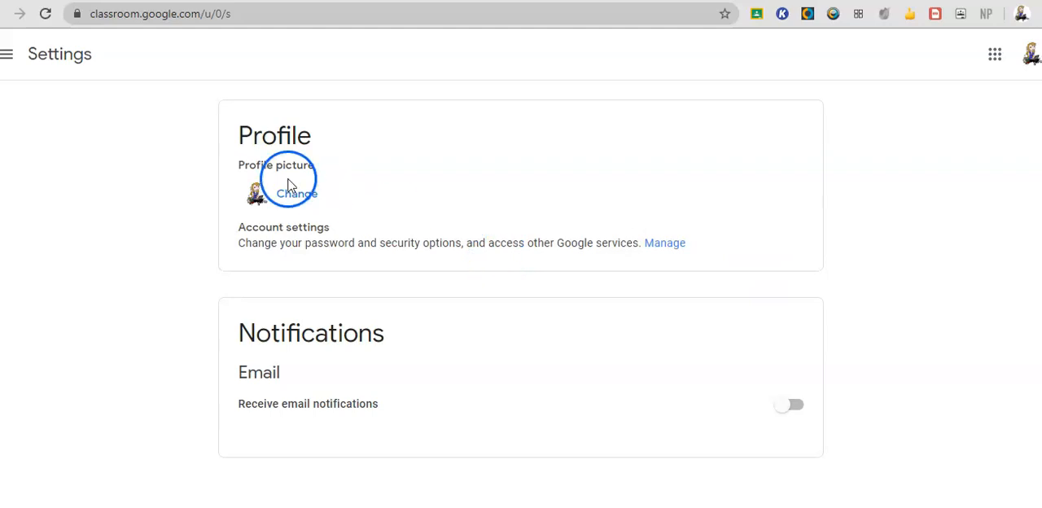
{"action": "left_click", "coordinate": [782, 414]}
{"action": "scroll", "coordinate": [708, 366], "scroll_direction": "down", "scroll_amount": 4}
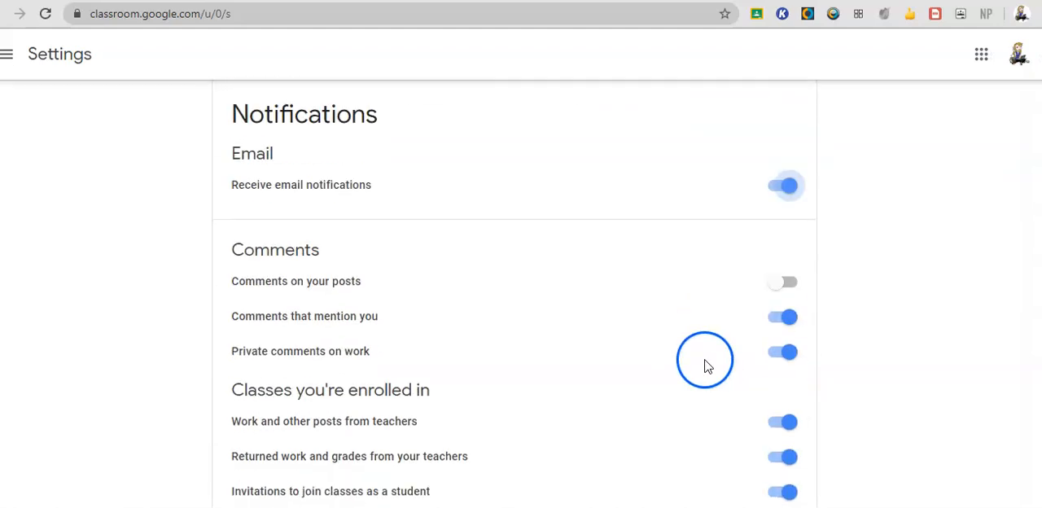
{"action": "scroll", "coordinate": [746, 290], "scroll_direction": "up", "scroll_amount": 1}
{"action": "left_click", "coordinate": [780, 171]}
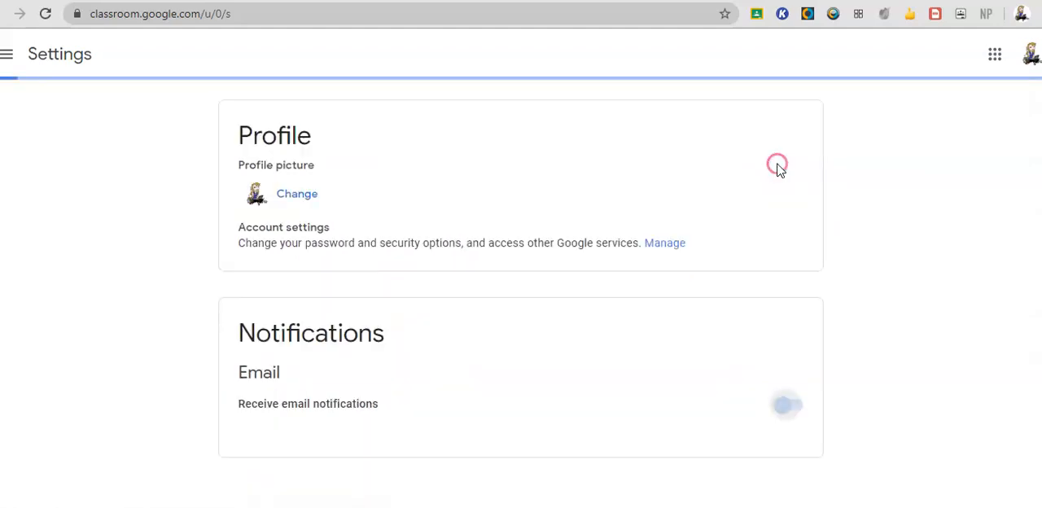
{"action": "left_click", "coordinate": [786, 406]}
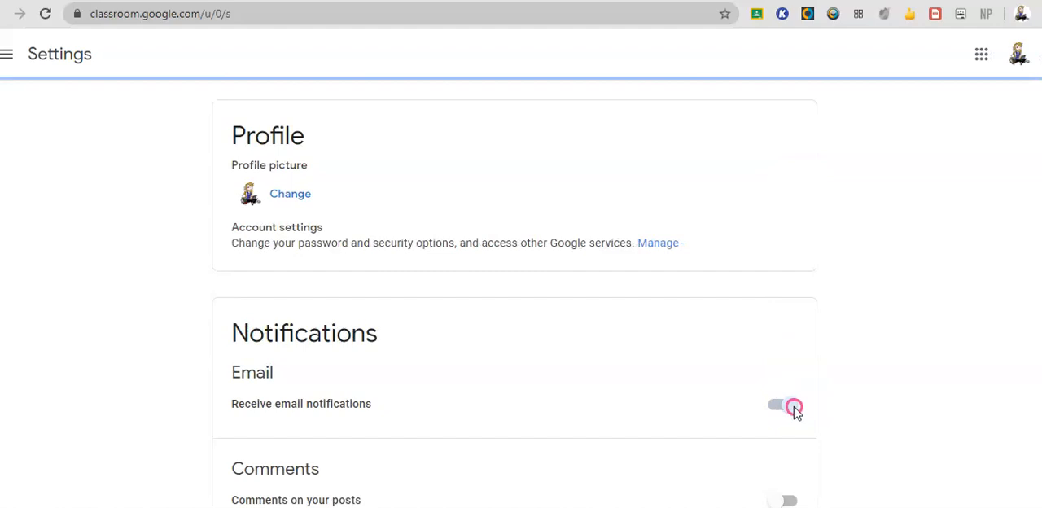
Examine the email notification options for comments, enrolled classes and classes taught.
{"action": "scroll", "coordinate": [685, 398], "scroll_direction": "down", "scroll_amount": 4}
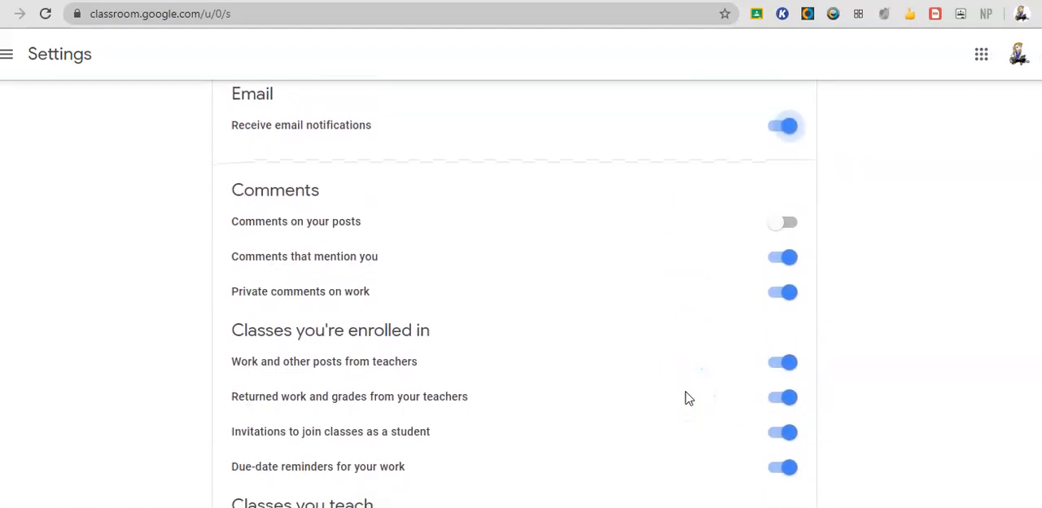
{"action": "left_click", "coordinate": [787, 161]}
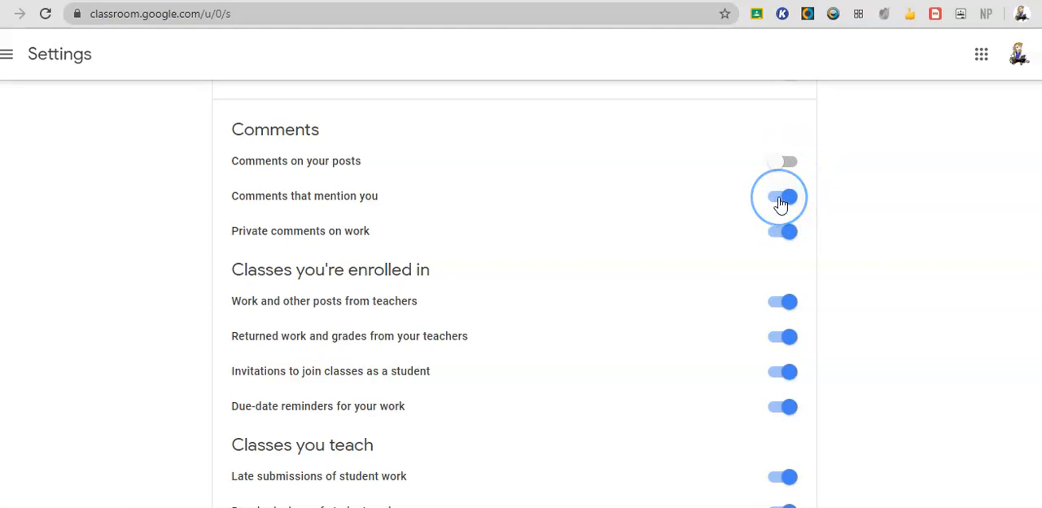
{"action": "left_click", "coordinate": [788, 233]}
{"action": "scroll", "coordinate": [777, 242], "scroll_direction": "down", "scroll_amount": 2}
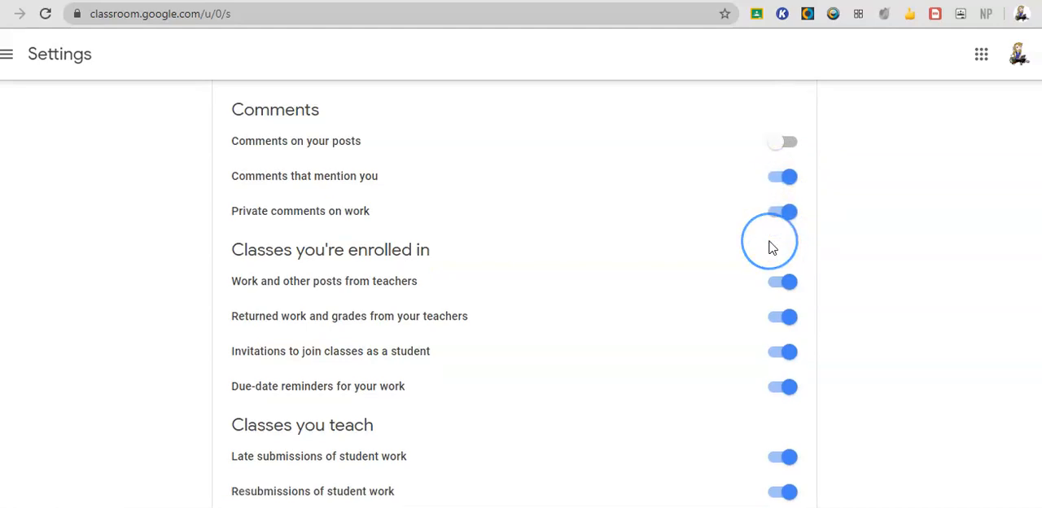
Under Classes you're enrolled in, turn off notifications for teachers' work and posts, returned work and grades, and due-date reminders.
{"action": "scroll", "coordinate": [769, 246], "scroll_direction": "up", "scroll_amount": 1}
{"action": "left_click", "coordinate": [782, 236]}
{"action": "left_click", "coordinate": [788, 236]}
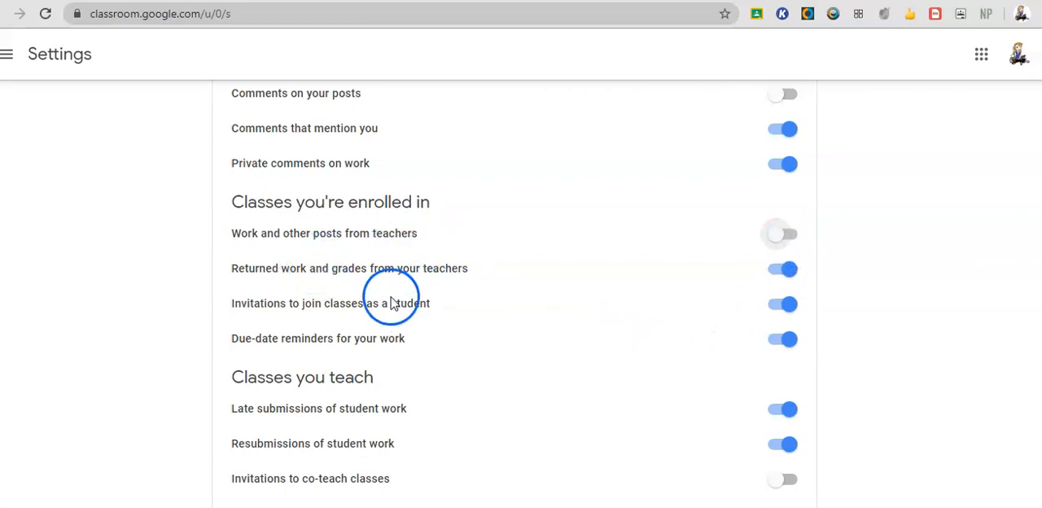
{"action": "left_click", "coordinate": [780, 270]}
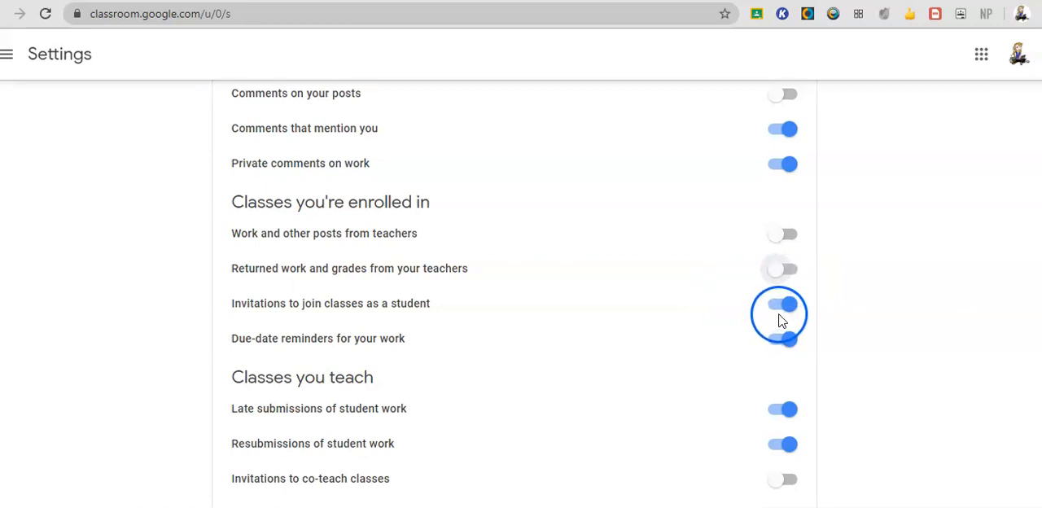
{"action": "scroll", "coordinate": [719, 318], "scroll_direction": "down", "scroll_amount": 1}
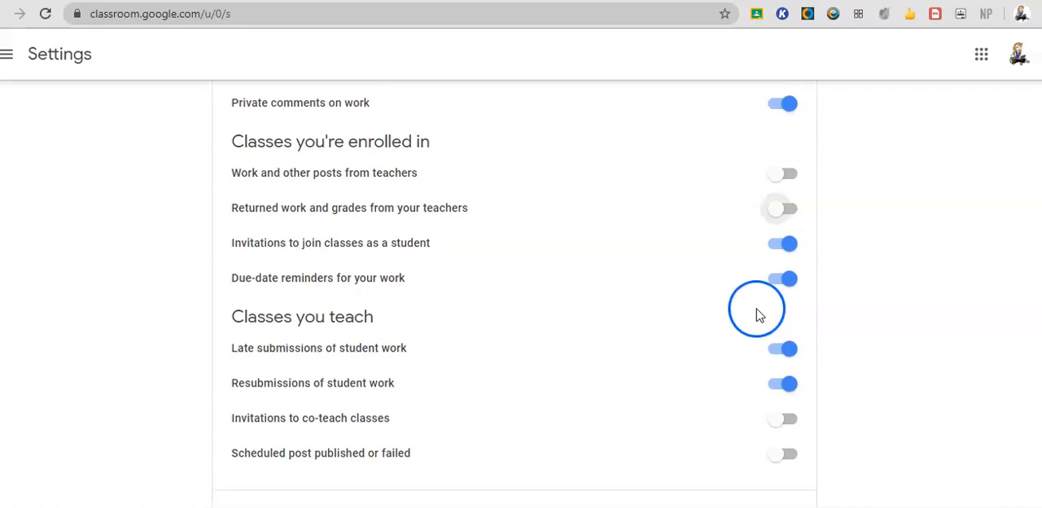
{"action": "left_click", "coordinate": [780, 280]}
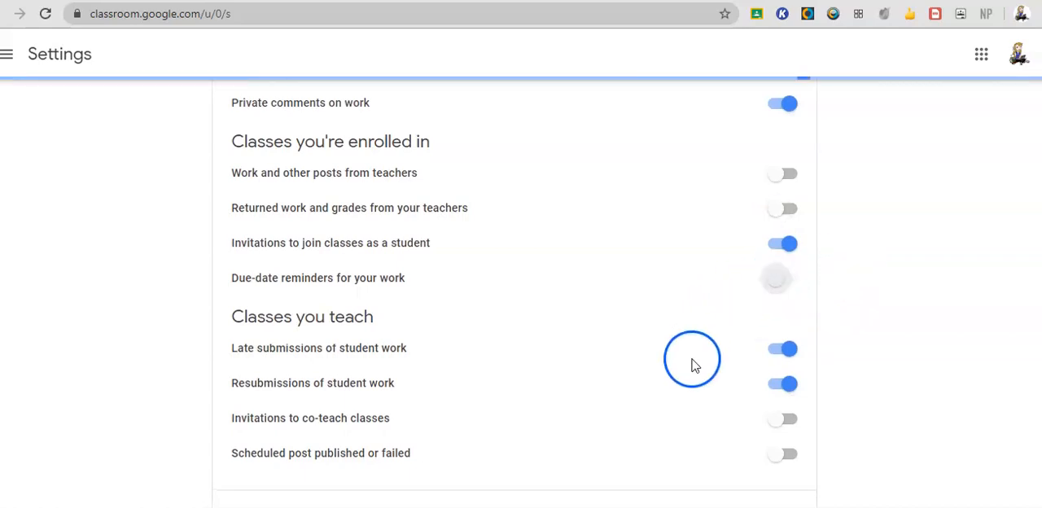
Under Classes you teach, turn off late submissions and resubmissions, and turn on co-teach invitations and Scheduled post published or failed.
{"action": "scroll", "coordinate": [692, 364], "scroll_direction": "down", "scroll_amount": 1}
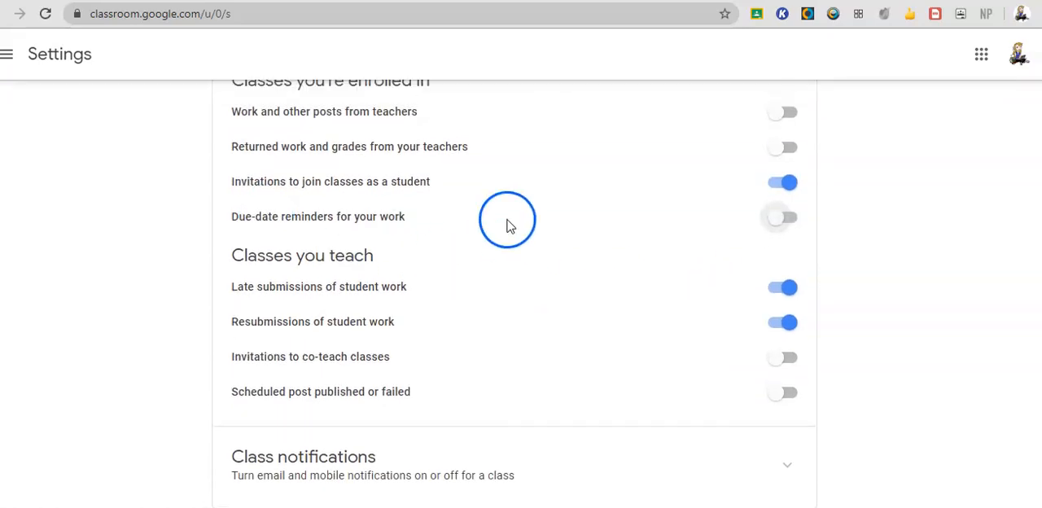
{"action": "scroll", "coordinate": [506, 226], "scroll_direction": "up", "scroll_amount": 2}
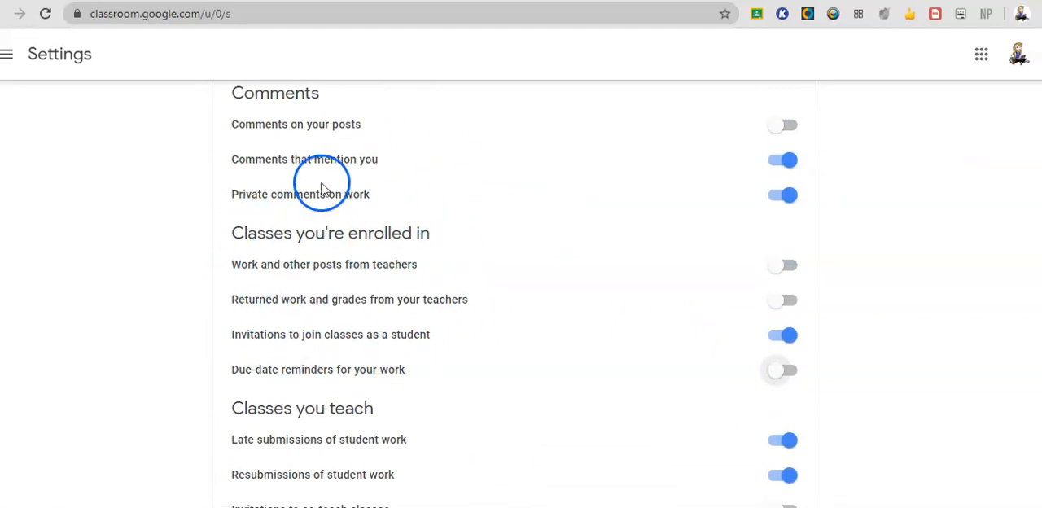
{"action": "scroll", "coordinate": [489, 158], "scroll_direction": "down", "scroll_amount": 2}
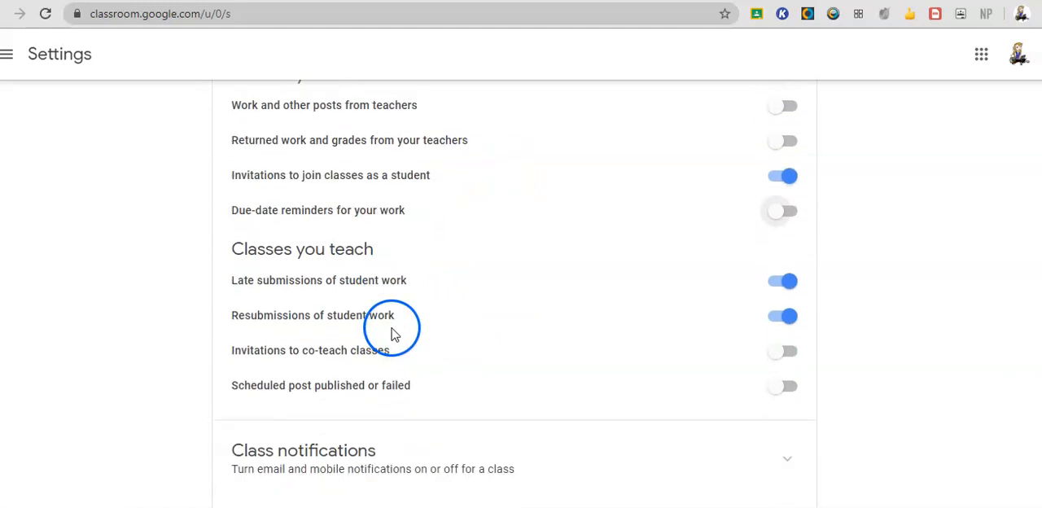
{"action": "left_click", "coordinate": [783, 277]}
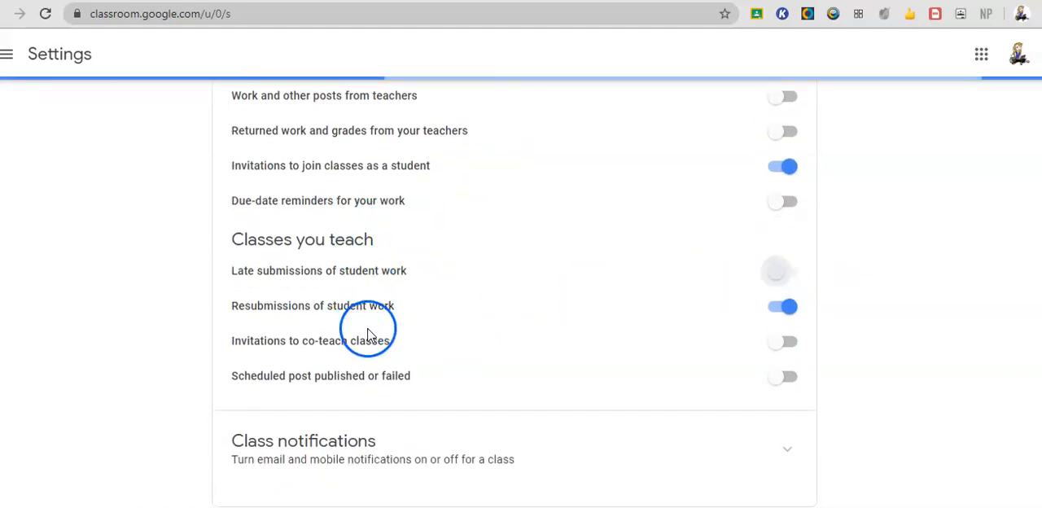
{"action": "left_click", "coordinate": [783, 306]}
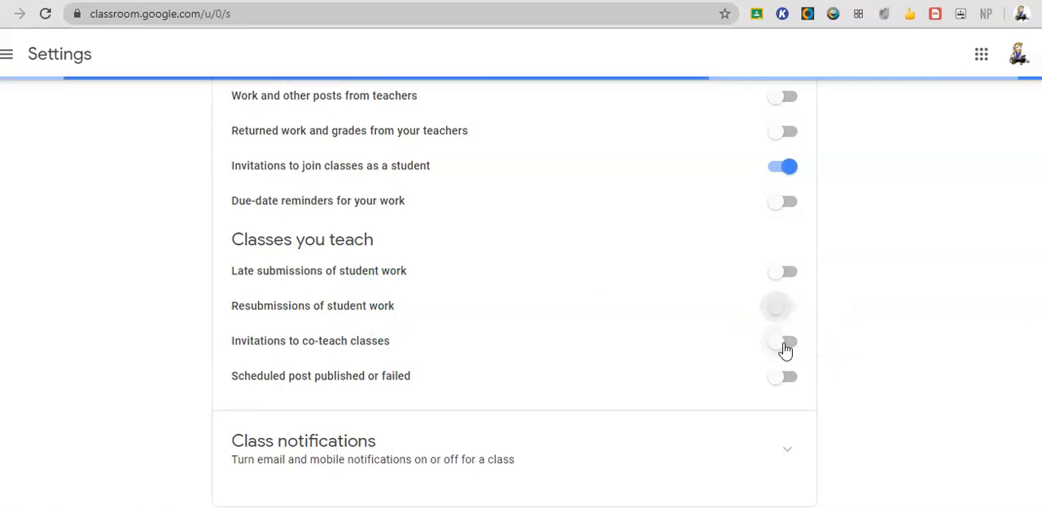
{"action": "left_click", "coordinate": [787, 350]}
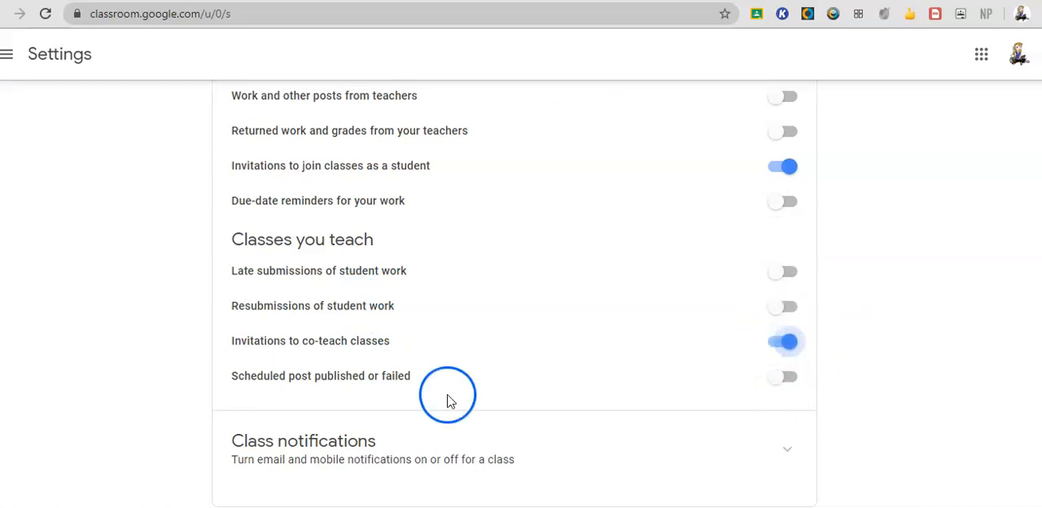
{"action": "left_click", "coordinate": [786, 376]}
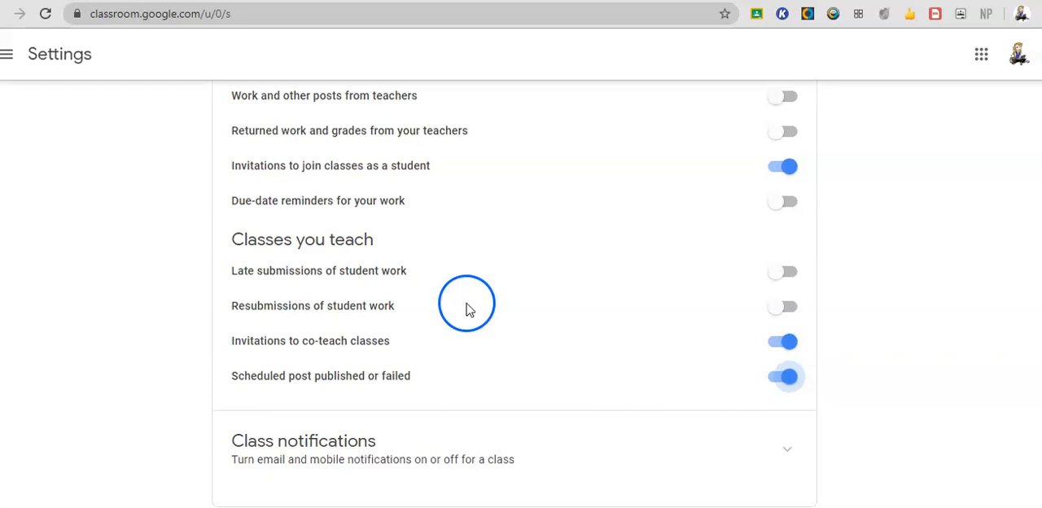
Expand Class notifications and turn them off for Panda Tech Team, 4.0 PDs, Middle Campus, Be Internet Awesome and Tech Time.
{"action": "left_click", "coordinate": [787, 449]}
{"action": "scroll", "coordinate": [553, 347], "scroll_direction": "down", "scroll_amount": 3}
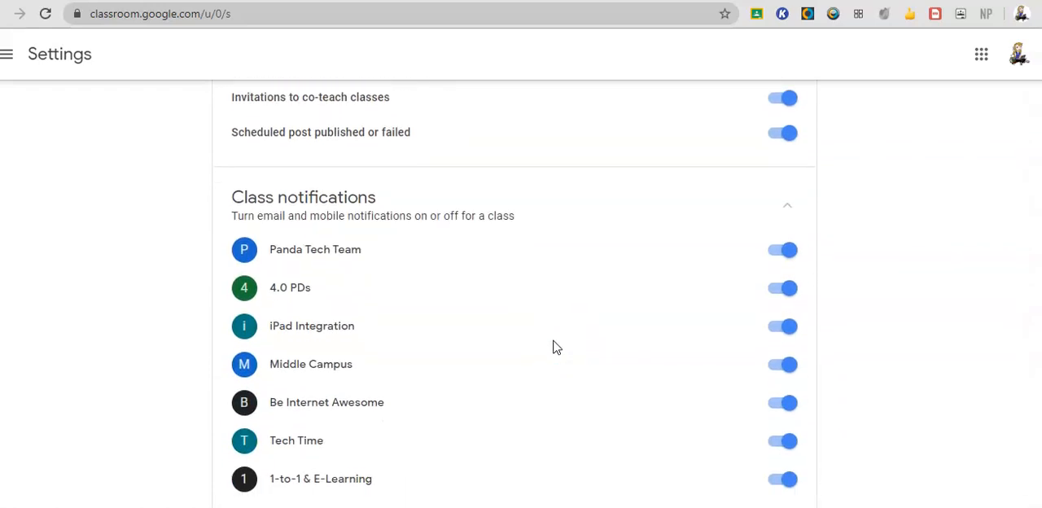
{"action": "scroll", "coordinate": [553, 341], "scroll_direction": "down", "scroll_amount": 1}
{"action": "scroll", "coordinate": [772, 335], "scroll_direction": "up", "scroll_amount": 4}
{"action": "scroll", "coordinate": [774, 335], "scroll_direction": "down", "scroll_amount": 4}
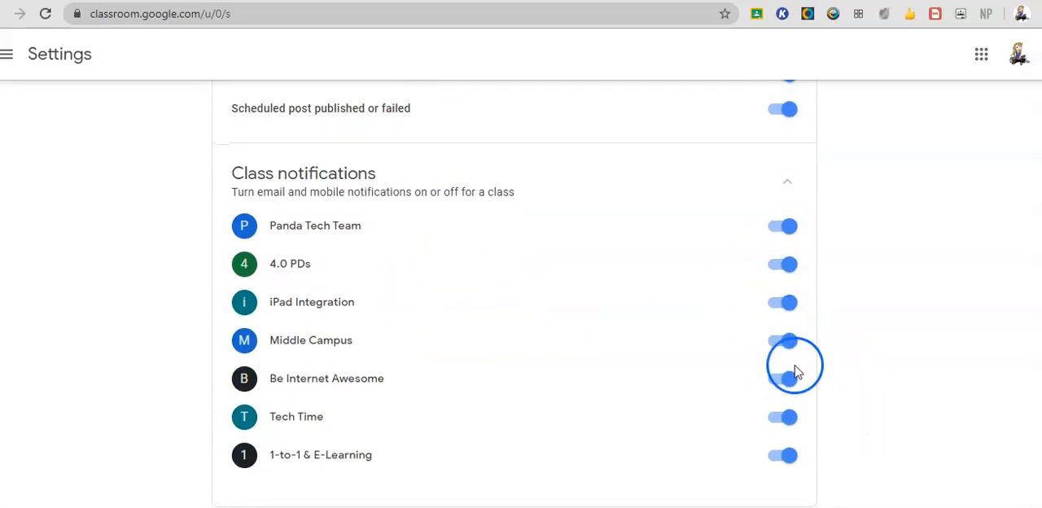
{"action": "left_click", "coordinate": [776, 226]}
{"action": "left_click", "coordinate": [777, 266]}
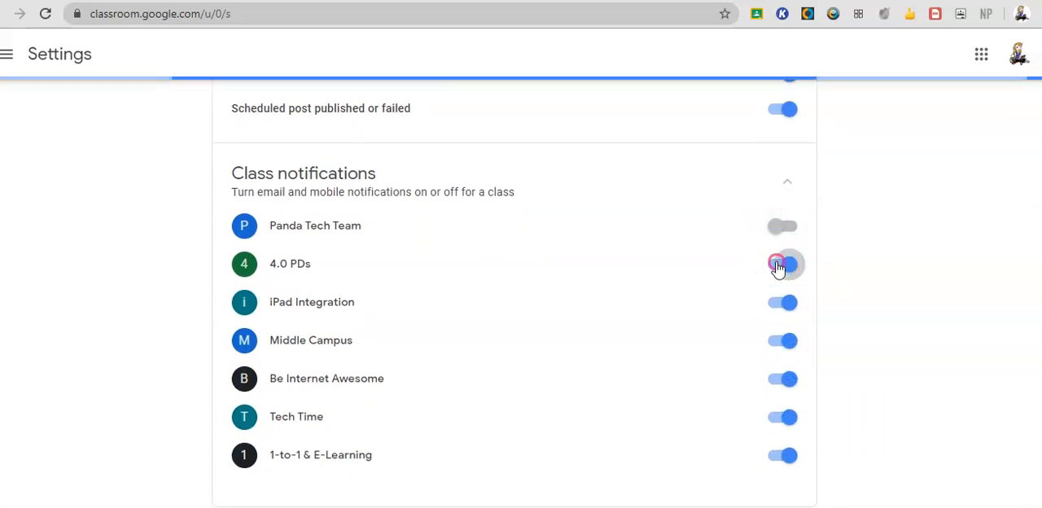
{"action": "left_click", "coordinate": [775, 342]}
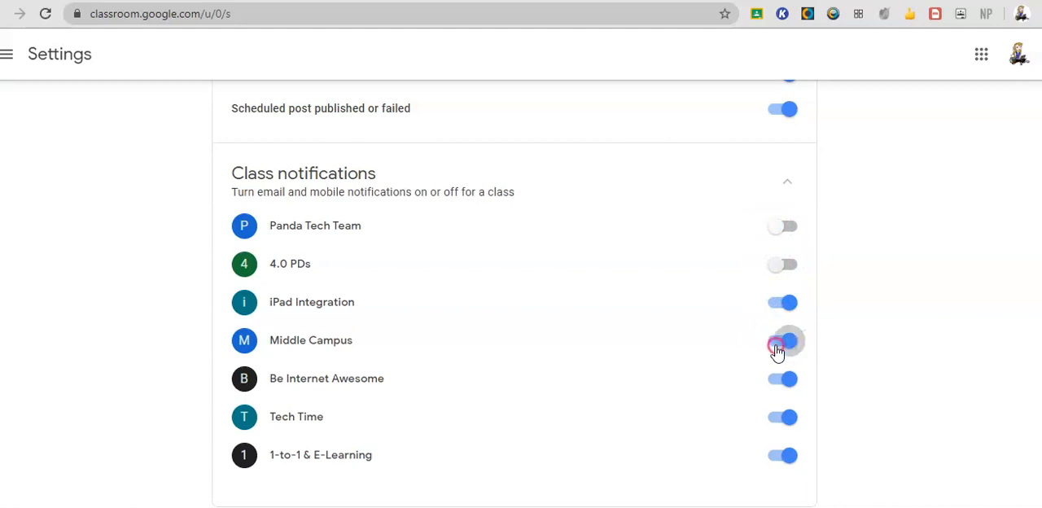
{"action": "left_click", "coordinate": [776, 375]}
{"action": "left_click", "coordinate": [775, 418]}
{"action": "left_click", "coordinate": [540, 444]}
Review the notification choices for comments, enrolled classes, classes taught and each individual class.
{"action": "scroll", "coordinate": [540, 446], "scroll_direction": "up", "scroll_amount": 15}
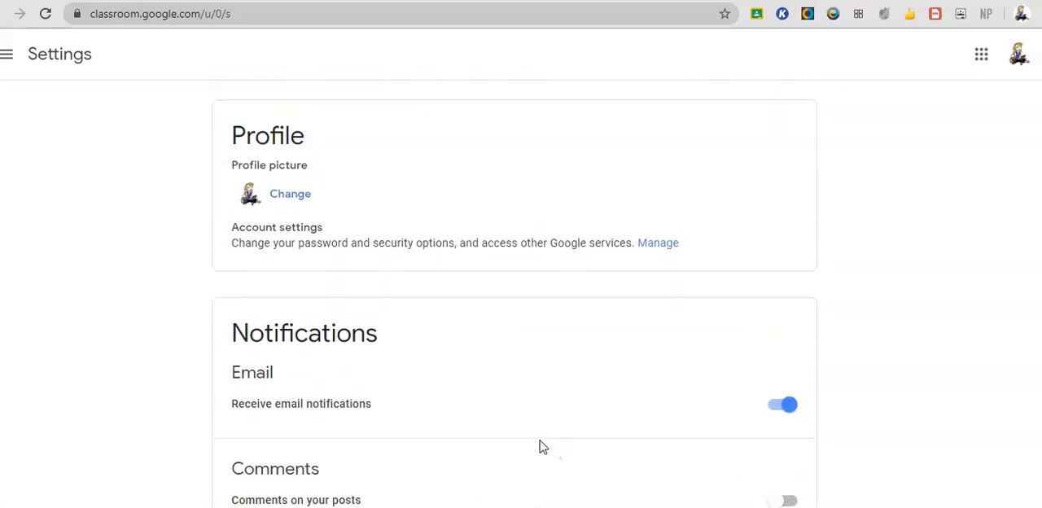
{"action": "scroll", "coordinate": [543, 447], "scroll_direction": "down", "scroll_amount": 15}
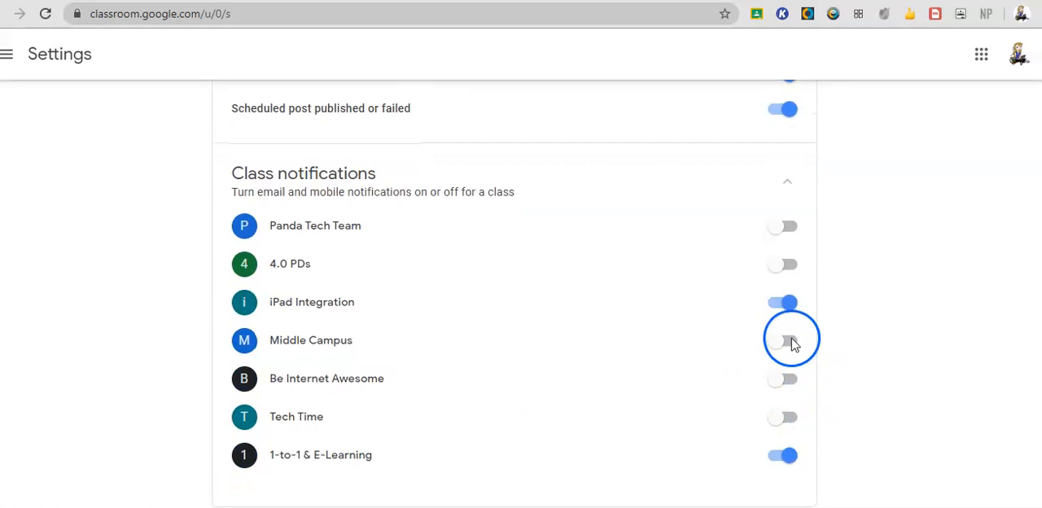
{"action": "scroll", "coordinate": [628, 375], "scroll_direction": "up", "scroll_amount": 1}
{"action": "scroll", "coordinate": [630, 374], "scroll_direction": "up", "scroll_amount": 5}
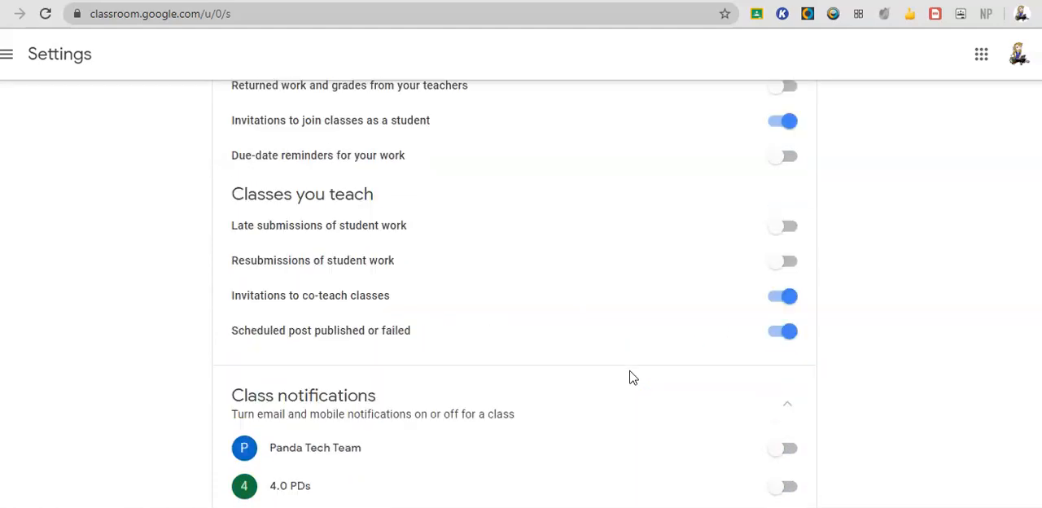
{"action": "left_click", "coordinate": [626, 313]}
{"action": "scroll", "coordinate": [624, 314], "scroll_direction": "up", "scroll_amount": 3}
{"action": "left_click", "coordinate": [482, 309]}
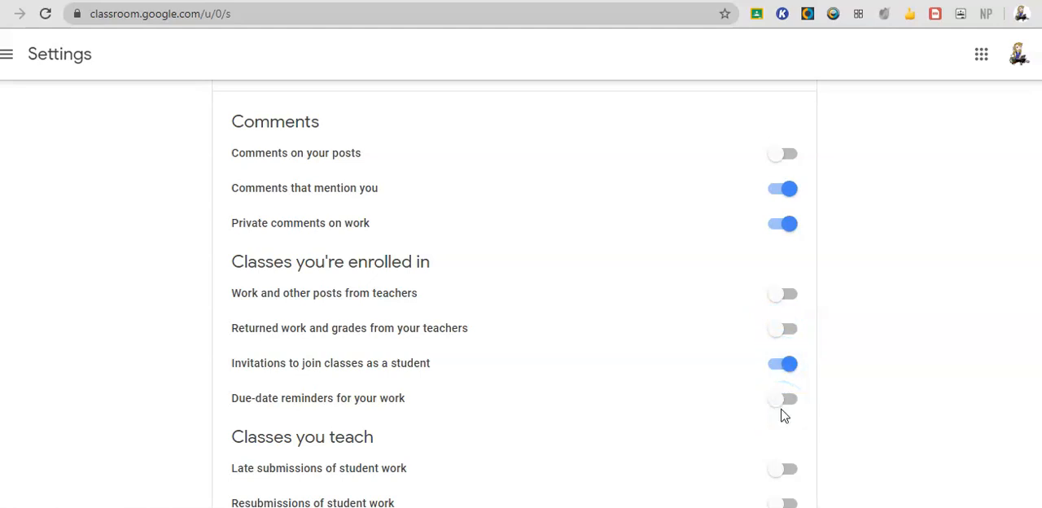
{"action": "scroll", "coordinate": [705, 395], "scroll_direction": "down", "scroll_amount": 6}
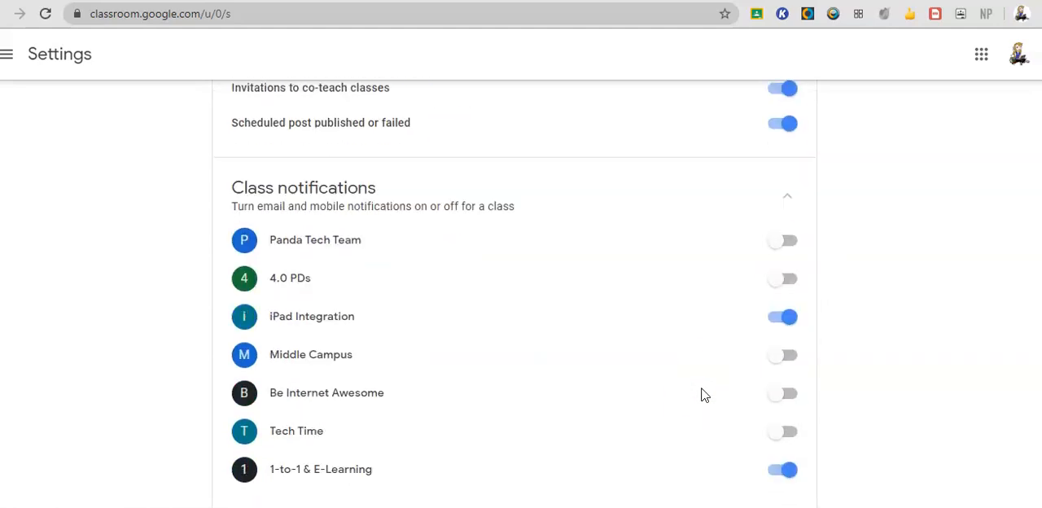
{"action": "scroll", "coordinate": [705, 395], "scroll_direction": "up", "scroll_amount": 10}
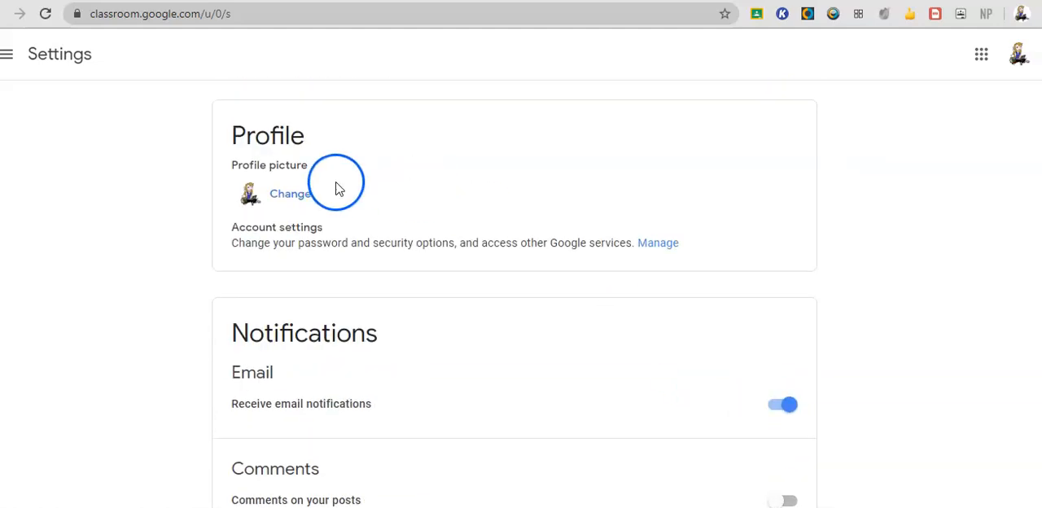
Show how to reach the general Classroom settings from the main navigation, and review the Profile and Notifications sections.
{"action": "left_click", "coordinate": [9, 55]}
{"action": "scroll", "coordinate": [105, 232], "scroll_direction": "down", "scroll_amount": 2}
{"action": "scroll", "coordinate": [185, 456], "scroll_direction": "down", "scroll_amount": 3}
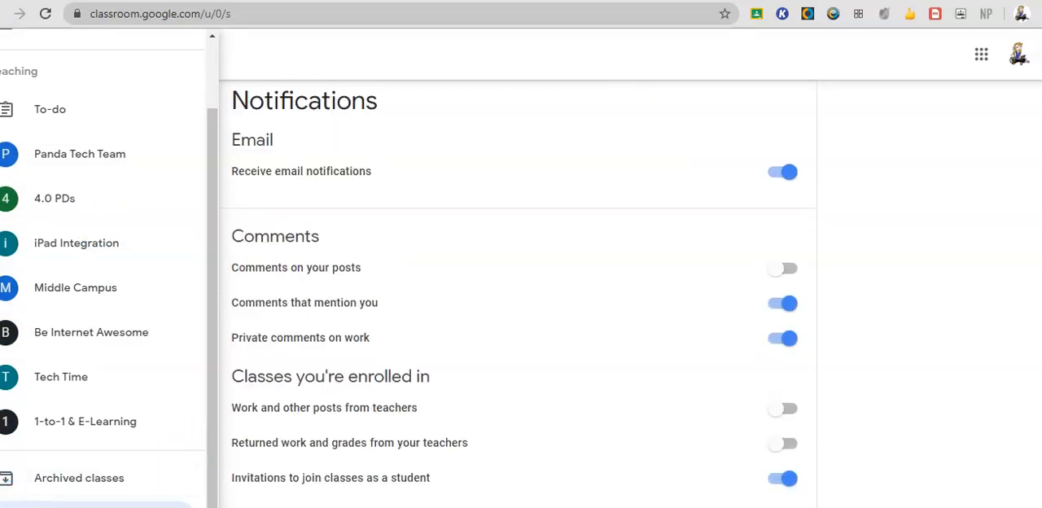
{"action": "left_click", "coordinate": [90, 505]}
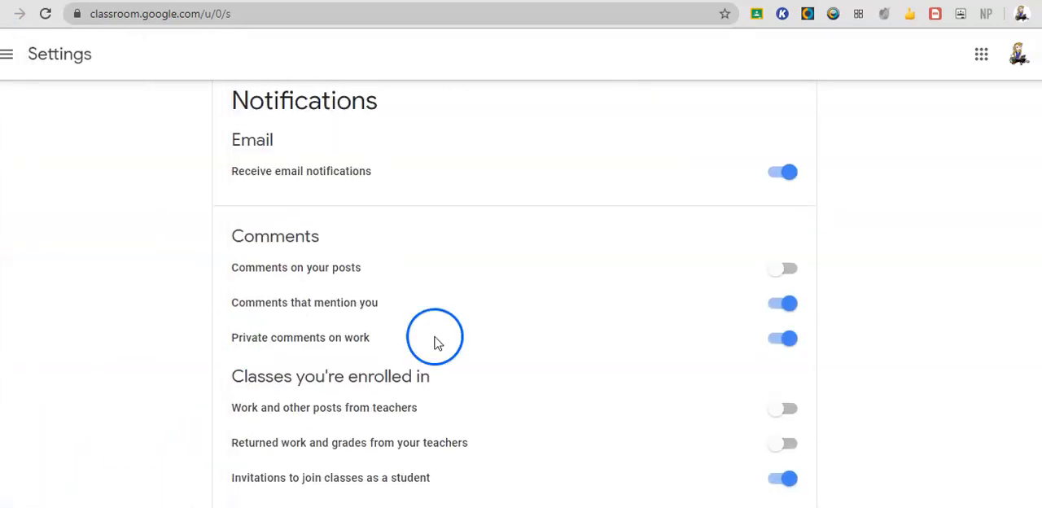
{"action": "scroll", "coordinate": [547, 330], "scroll_direction": "up", "scroll_amount": 3}
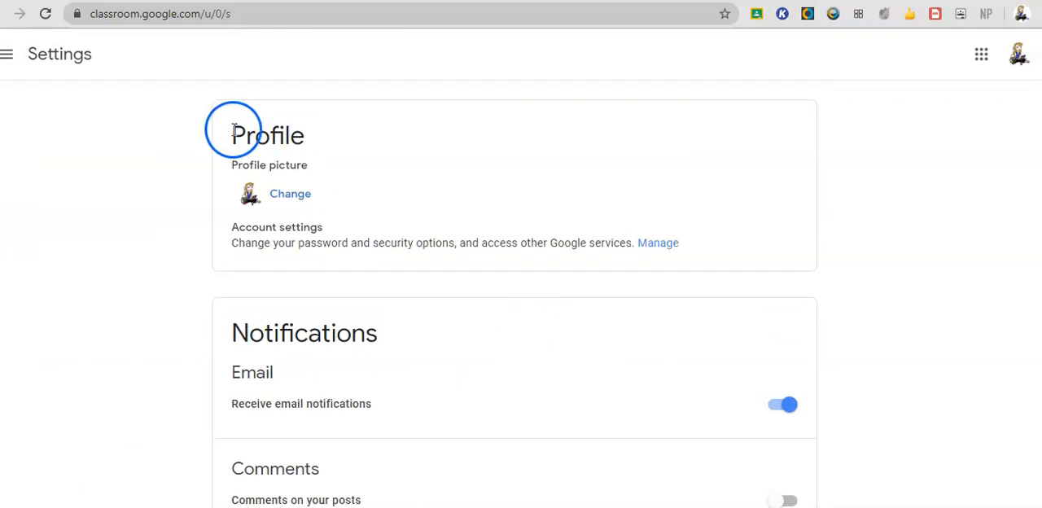
{"action": "scroll", "coordinate": [468, 258], "scroll_direction": "down", "scroll_amount": 2}
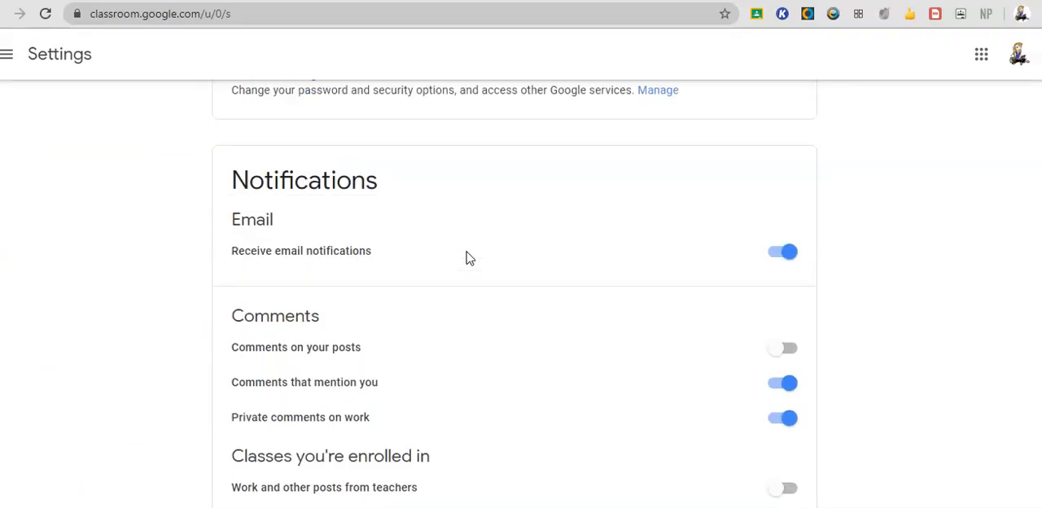
{"action": "scroll", "coordinate": [468, 257], "scroll_direction": "up", "scroll_amount": 2}
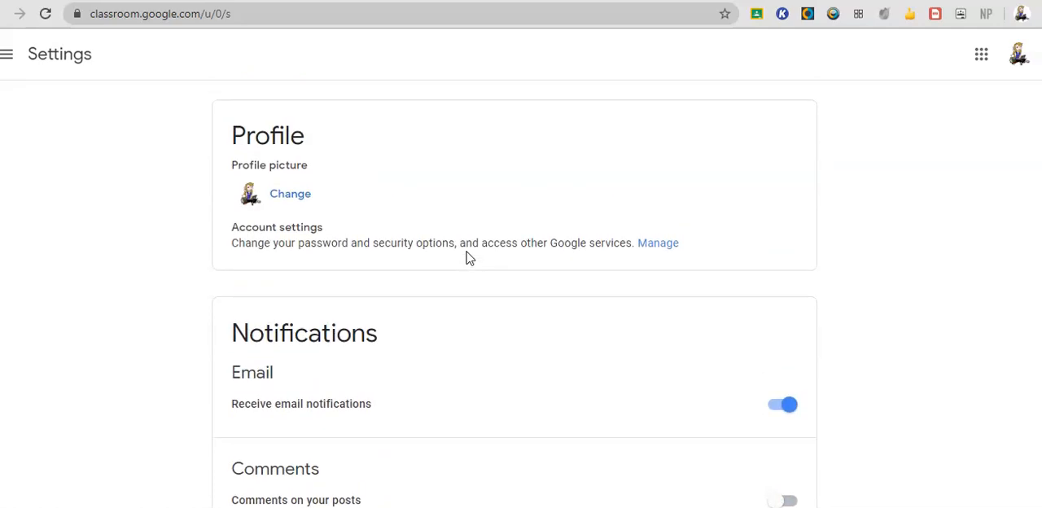
Return to the Classes overview and look over the class cards.
{"action": "left_click", "coordinate": [7, 55]}
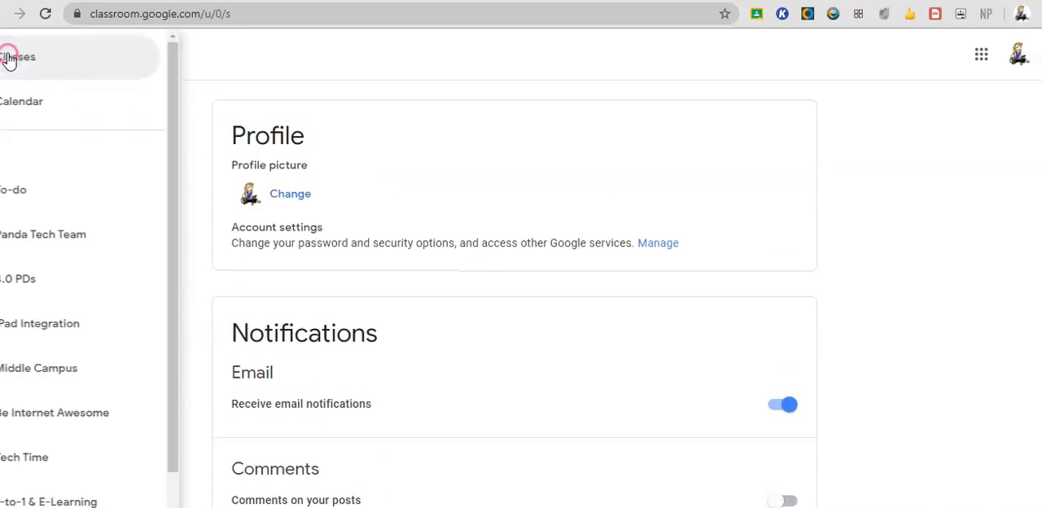
{"action": "left_click", "coordinate": [34, 57]}
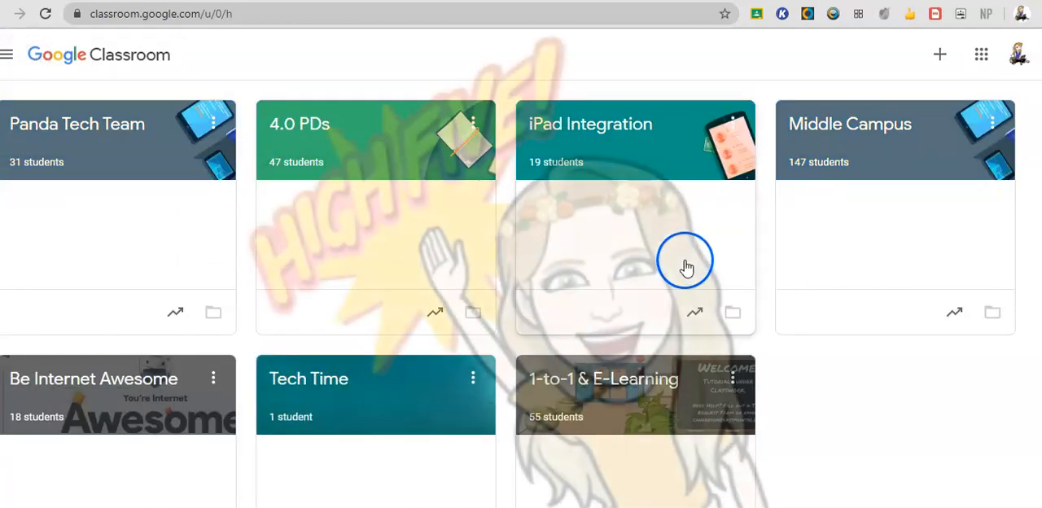
{"action": "scroll", "coordinate": [807, 337], "scroll_direction": "down", "scroll_amount": 1}
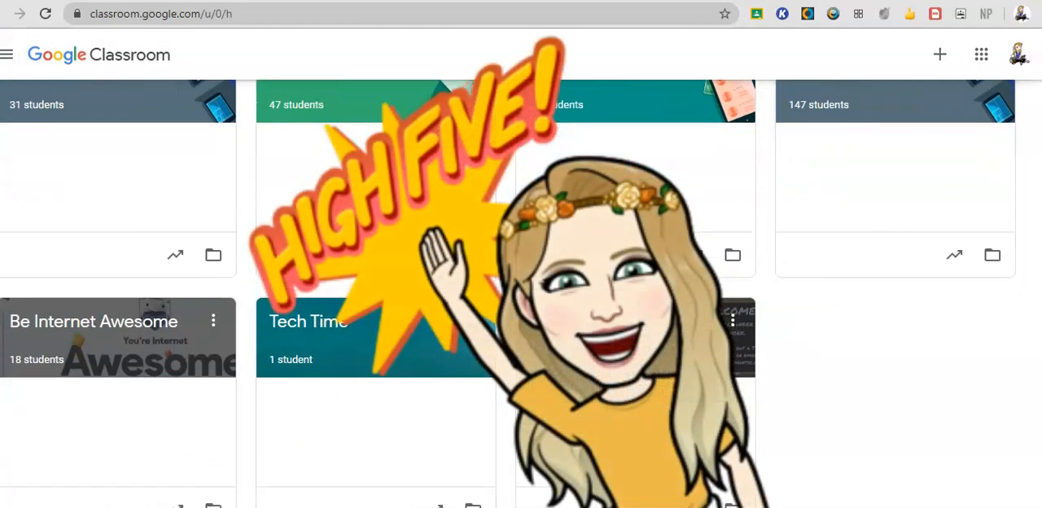